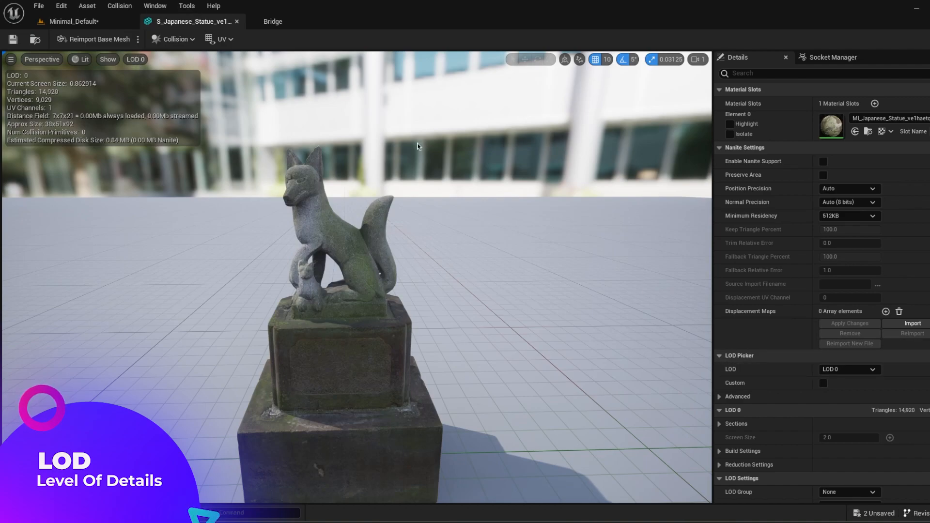
Step: Switch the LOD Picker of the Japanese statue mesh to LOD 3
left_click(855, 370)
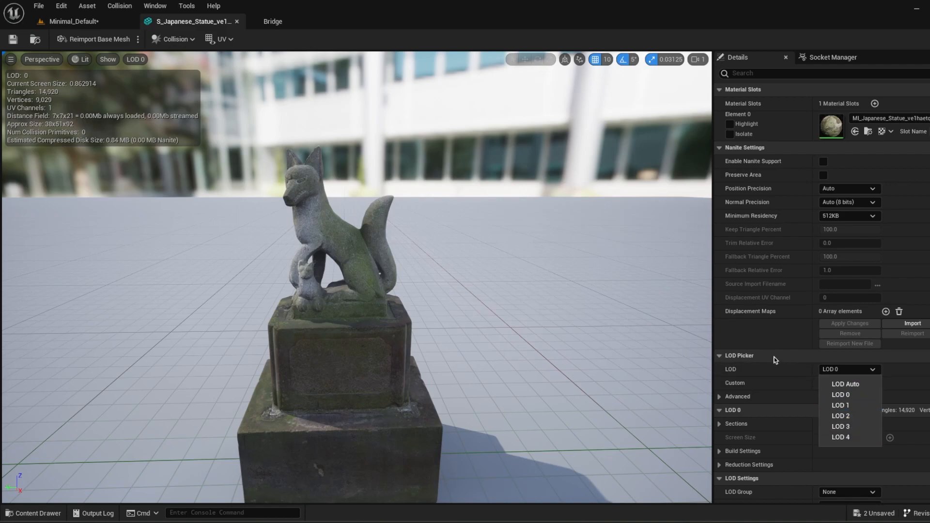
left_click(752, 345)
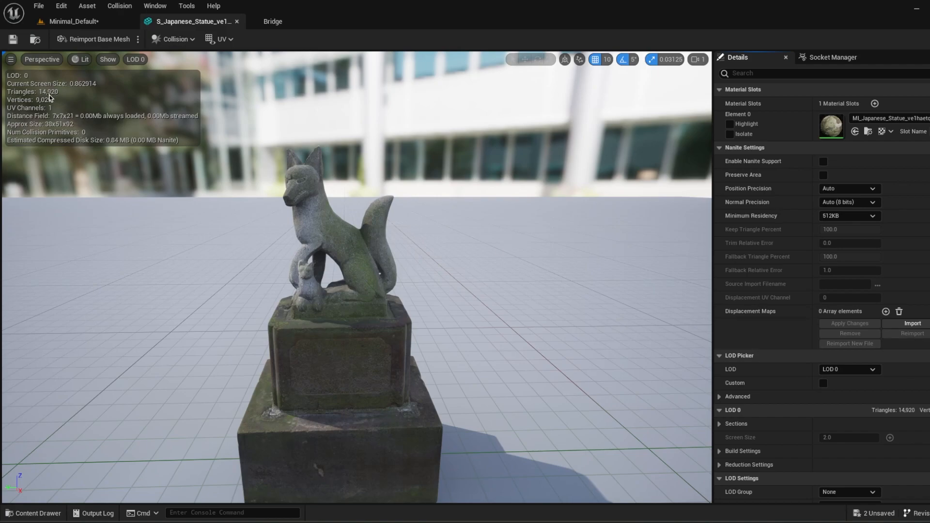
left_click(849, 369)
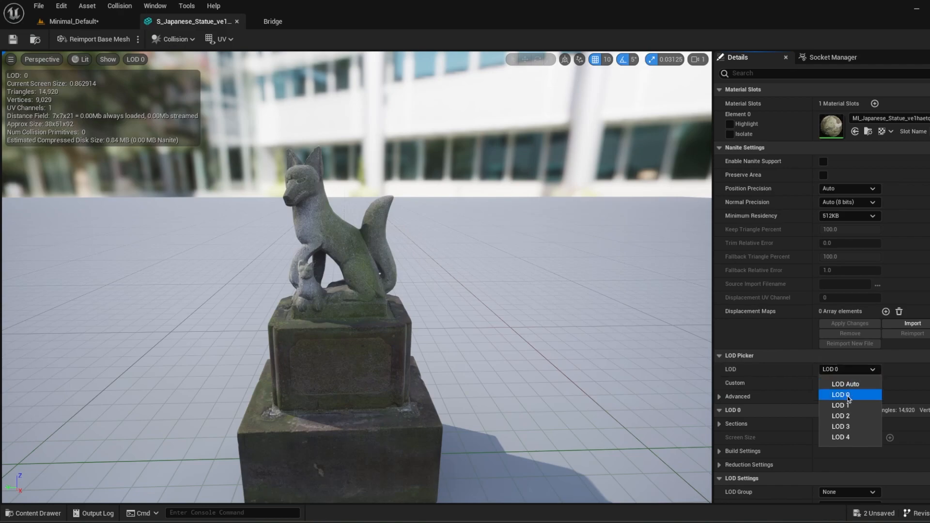
left_click(848, 428)
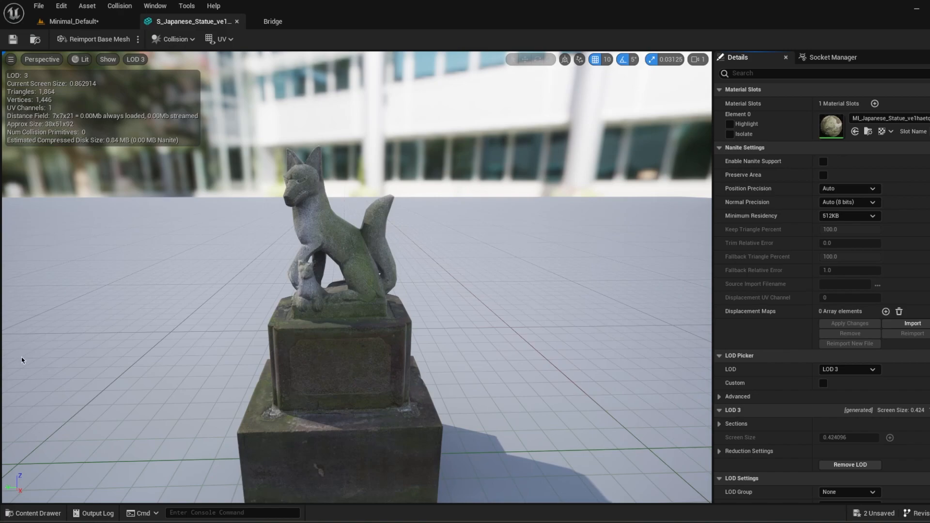
Step: Look over the assets in the Japanese_Statue content folder and return to the Minimal_Default level
left_click(47, 516)
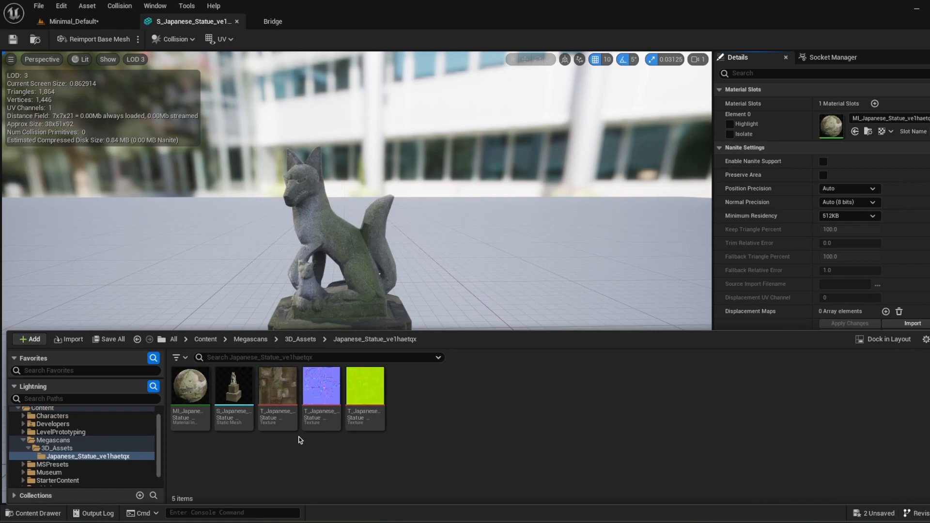
mouse_move(282, 414)
left_click(101, 22)
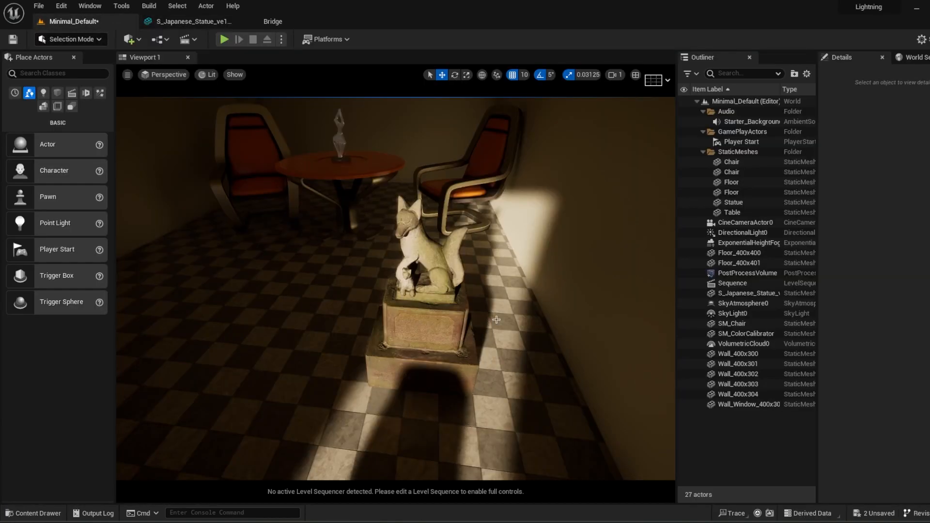
Step: Select the Japanese statue in the room, edit its Forced Lod Model value, and deselect it
scroll(480, 322, "down", 5)
scroll(440, 359, "up", 7)
scroll(428, 363, "down", 8)
right_click_drag(427, 363, 463, 362)
key("w")
left_click(297, 323)
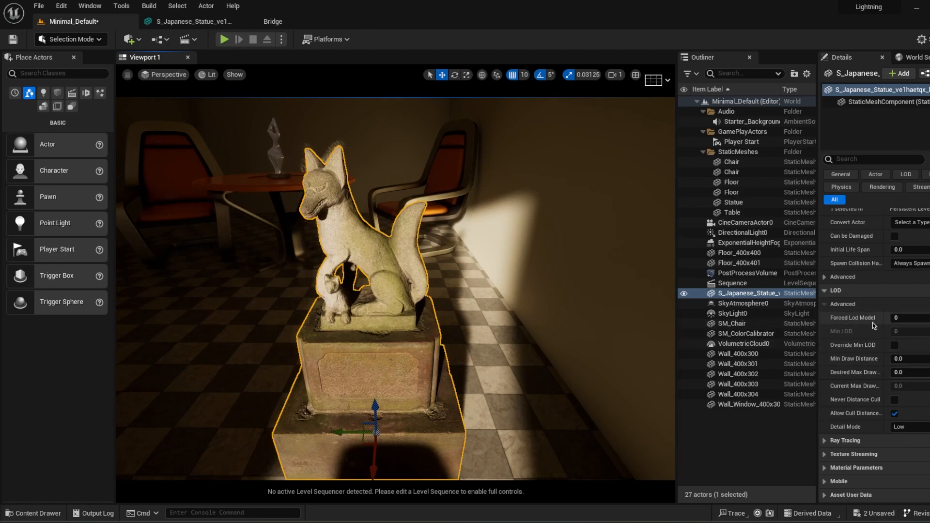
left_click(899, 318)
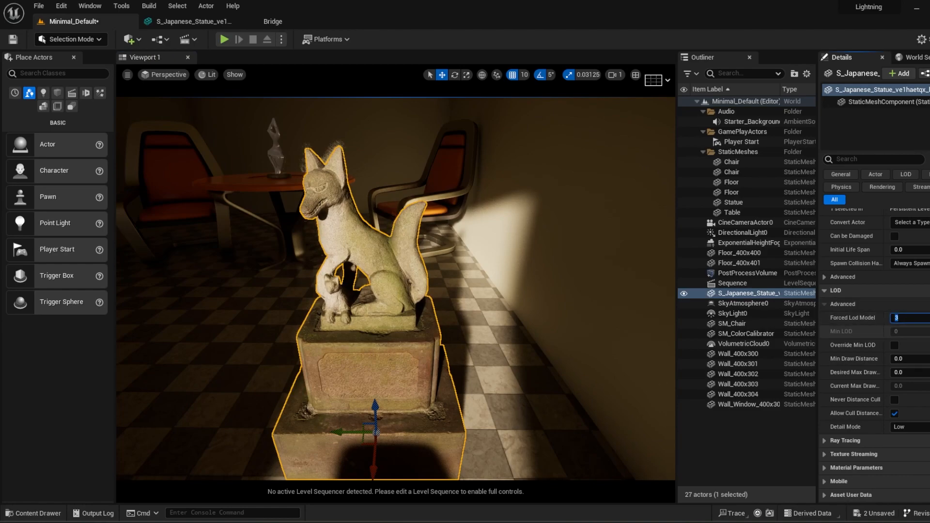
left_click(747, 447)
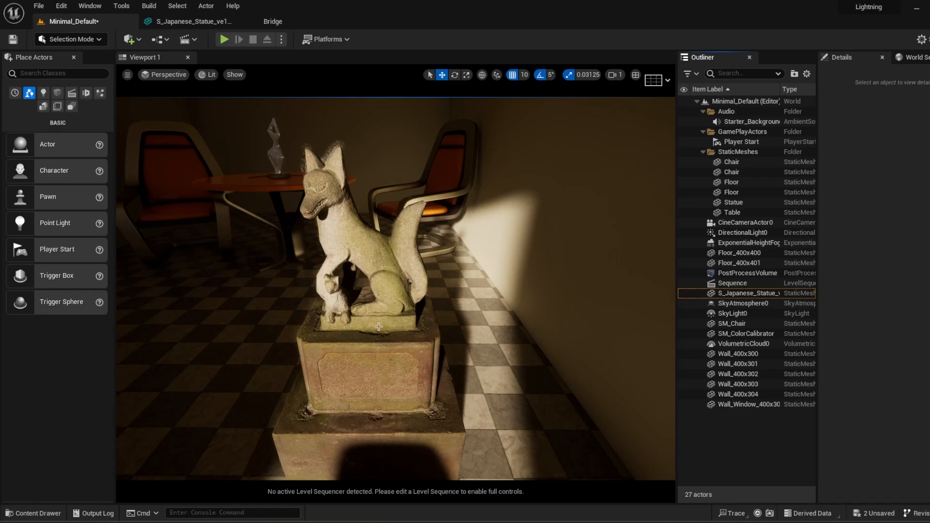
left_click(375, 304)
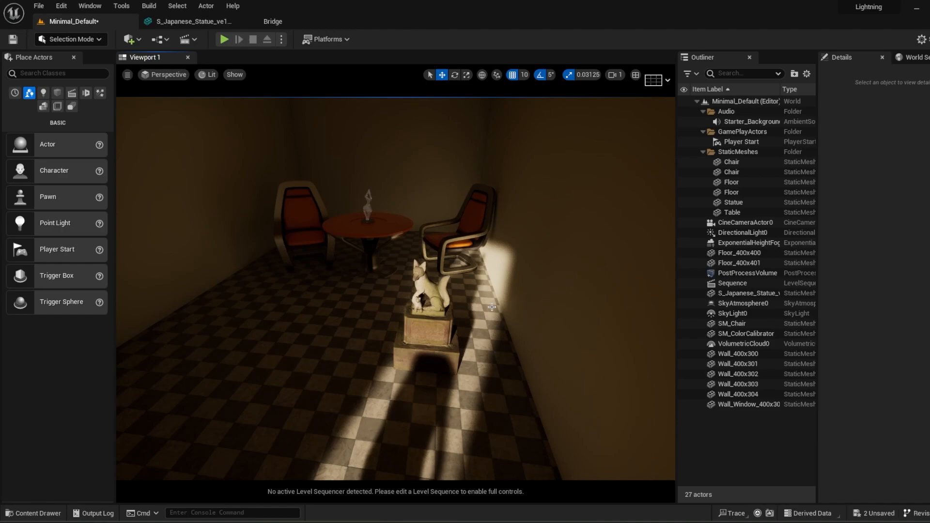
Step: Find the Cull Distance Volume actor by searching for "cull" and place it in the room
key("Tab")
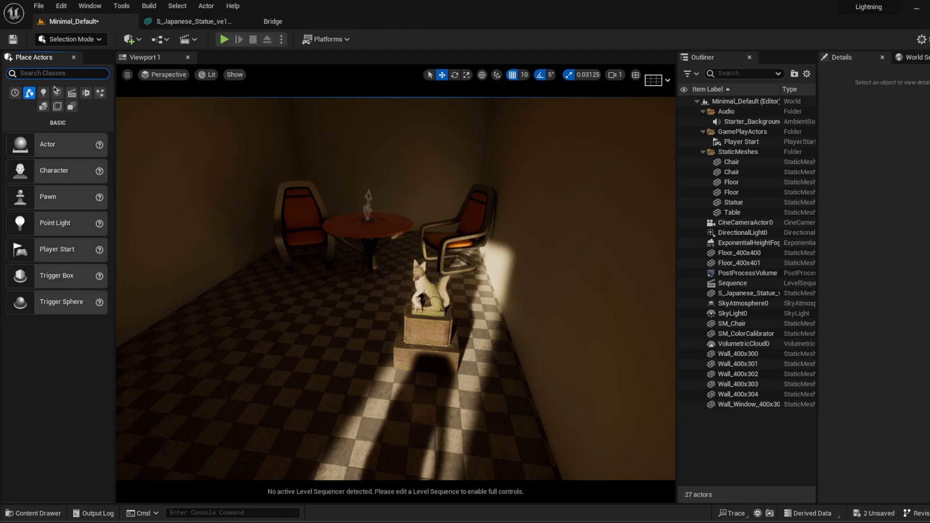
type("cull")
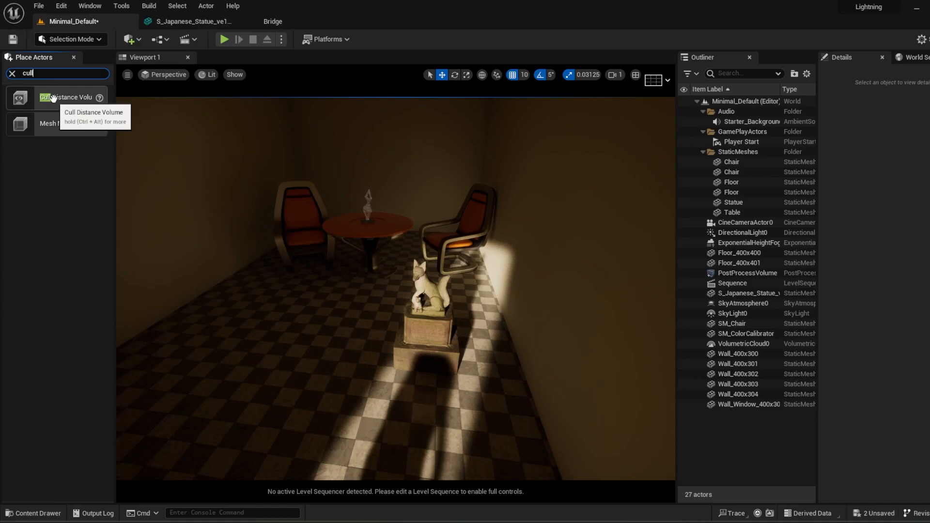
left_click_drag(52, 98, 392, 321)
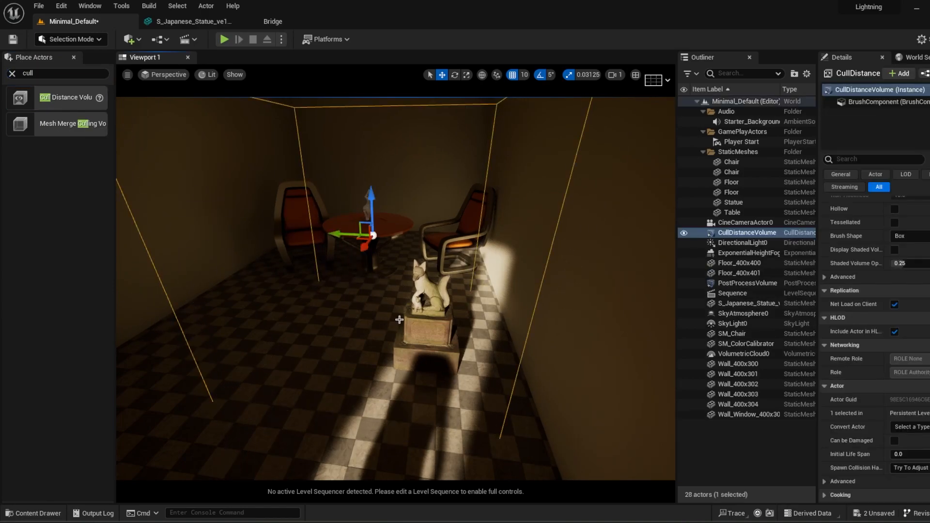
Step: Set the cull distance volume's brush size to 500 in X, Y and Z
scroll(891, 384, "up", 5)
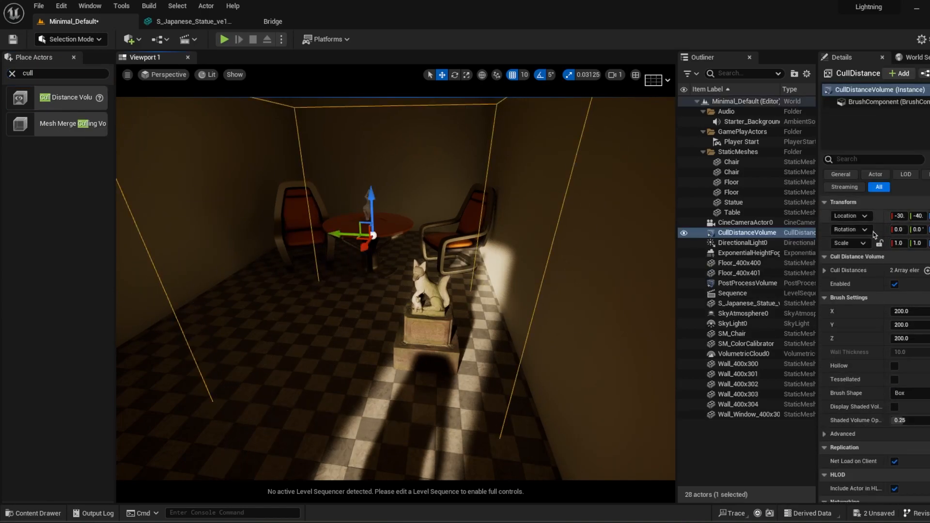
left_click(920, 311)
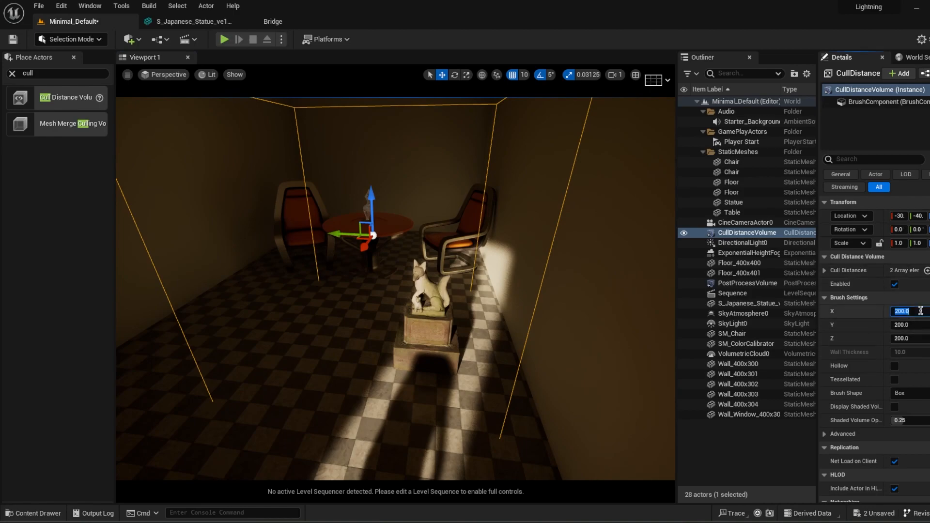
type("500")
key("Return")
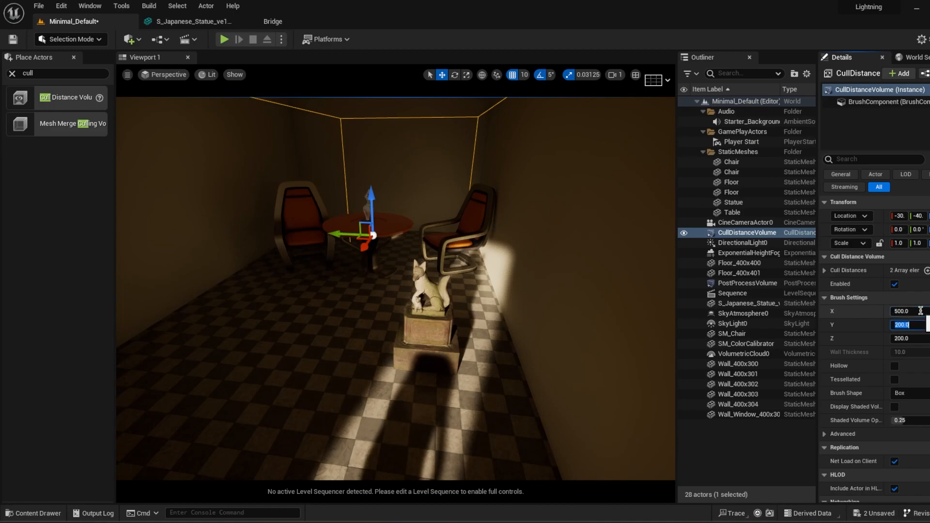
type("500")
key("Return")
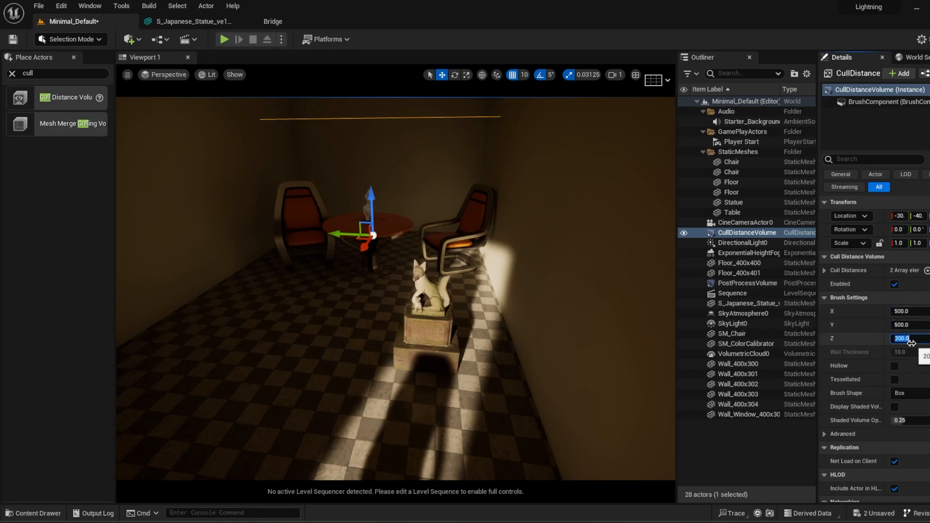
key("Return")
scroll(472, 274, "down", 10)
right_click_drag(471, 274, 451, 261)
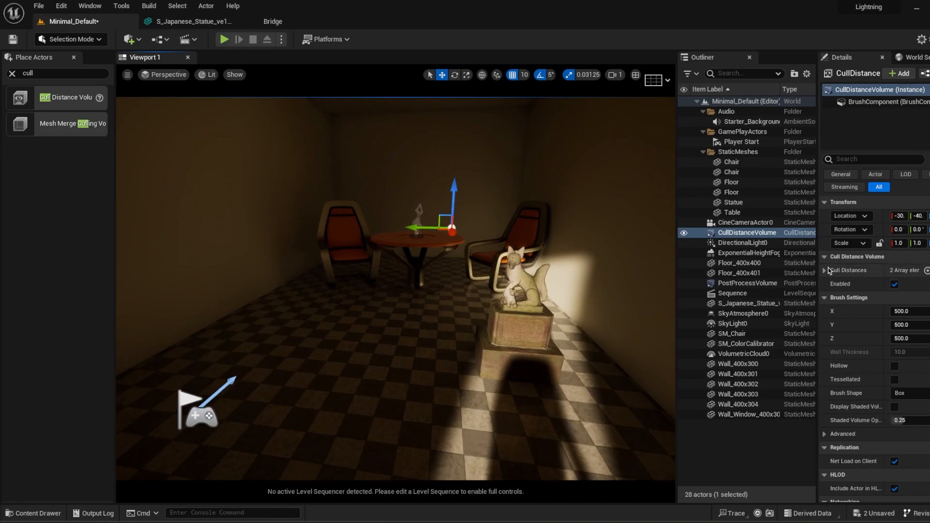
Step: Expand both Cull Distances entries and give Index 0 a Size of 1000 and a Cull Distance of 600
left_click(825, 271)
left_click(833, 284)
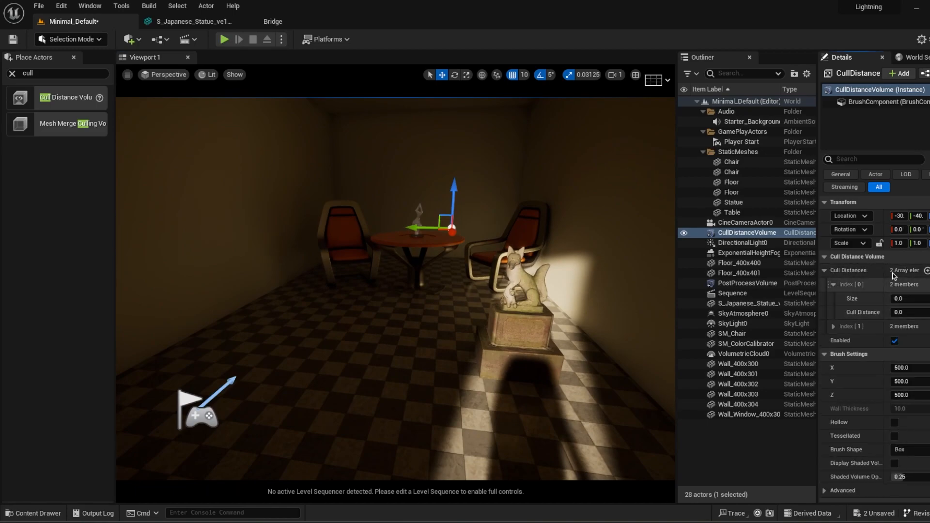
left_click(834, 327)
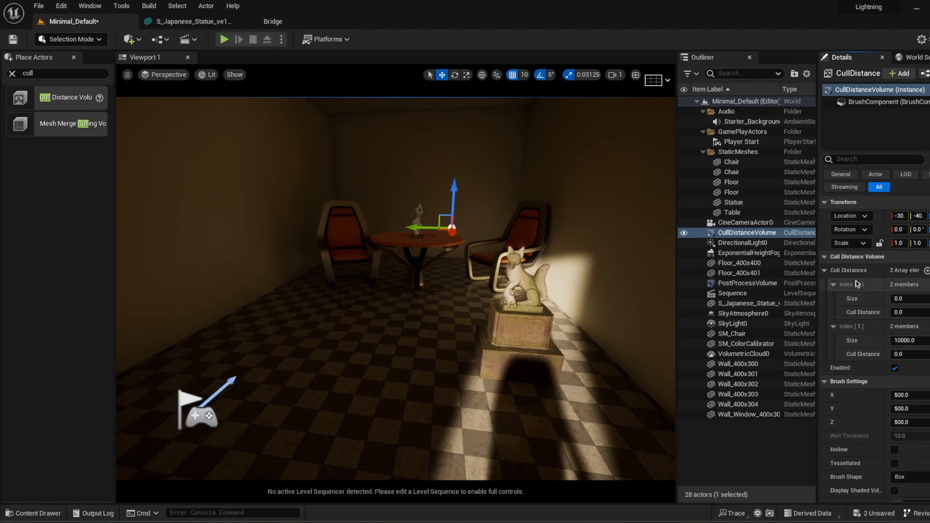
left_click(906, 298)
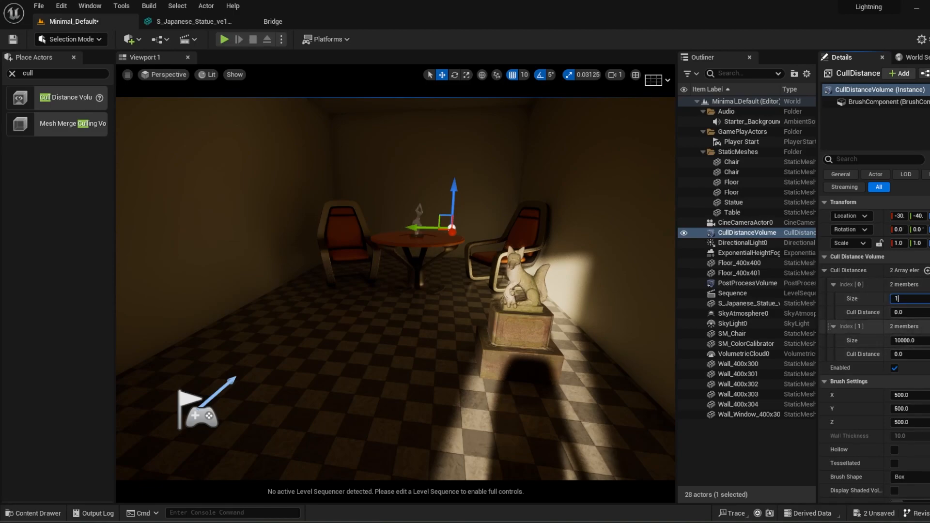
key("Tab")
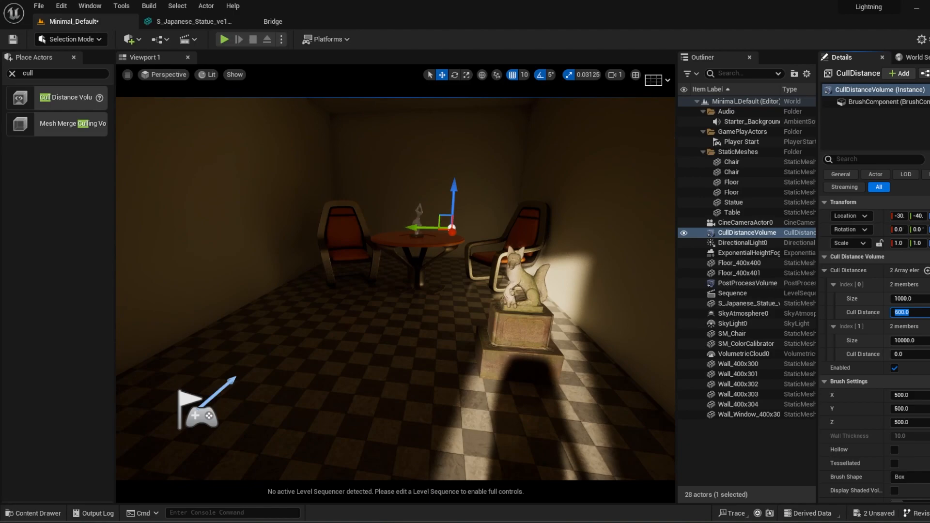
Step: Move back and forth through the room to examine how the furniture is culled with distance
mouse_move(485, 358)
right_mouse_down()
mouse_move(494, 366)
mouse_move(487, 356)
right_mouse_up()
key("g")
key("s")
key("a")
key("d")
key("a")
key("w")
key("s")
key("w")
key("s")
key("w")
key("s")
key("w")
key("w")
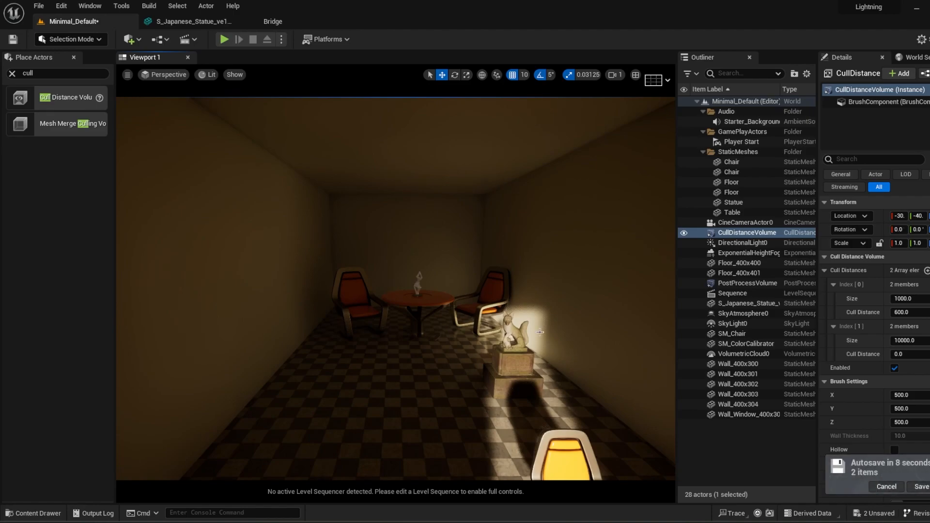
Step: Run the pending autosave immediately and set the Cull Distance of Index 1 to 400
left_click(922, 487)
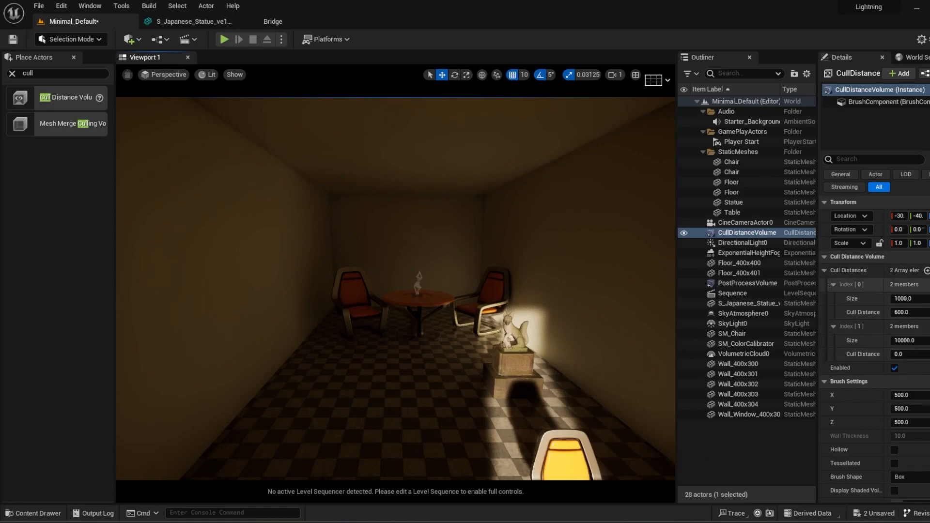
left_click(919, 355)
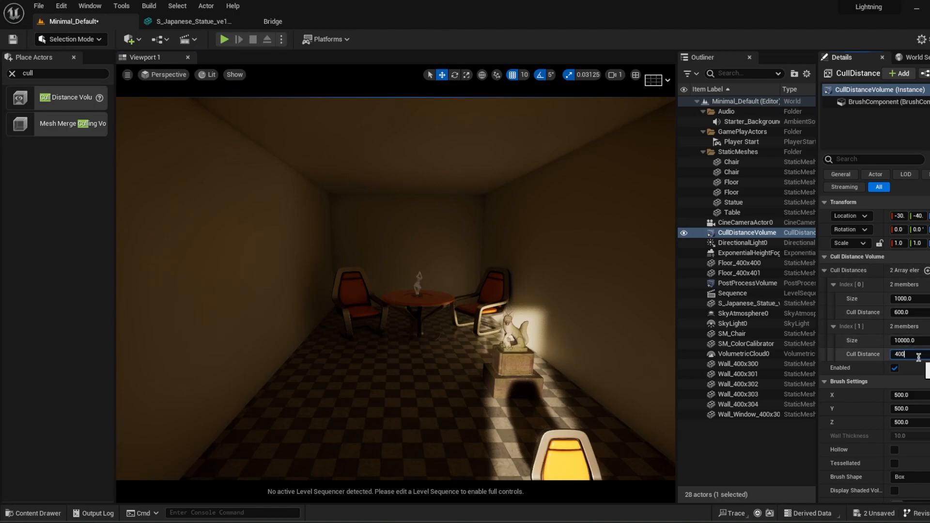
key("Return")
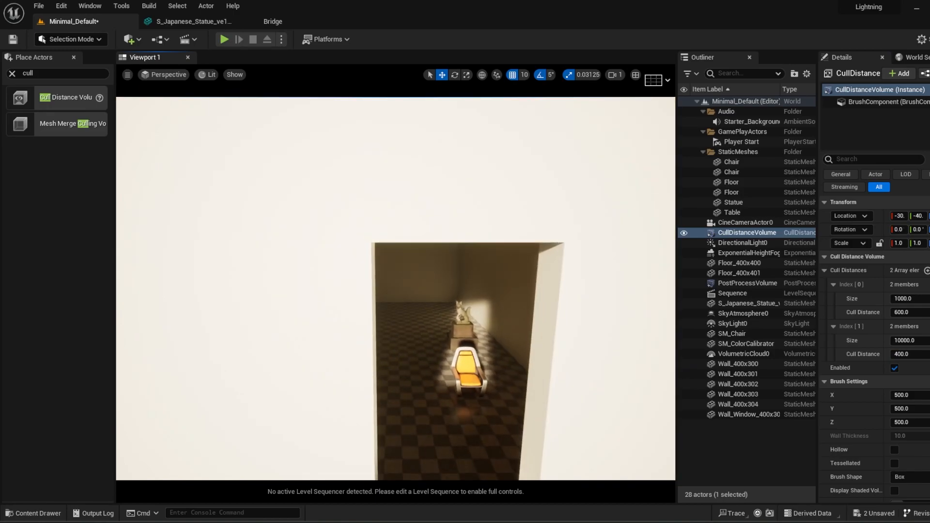
Step: Check from outside and inside the window which furniture is drawn with the new Index 1 cull distance
key("s")
key("w")
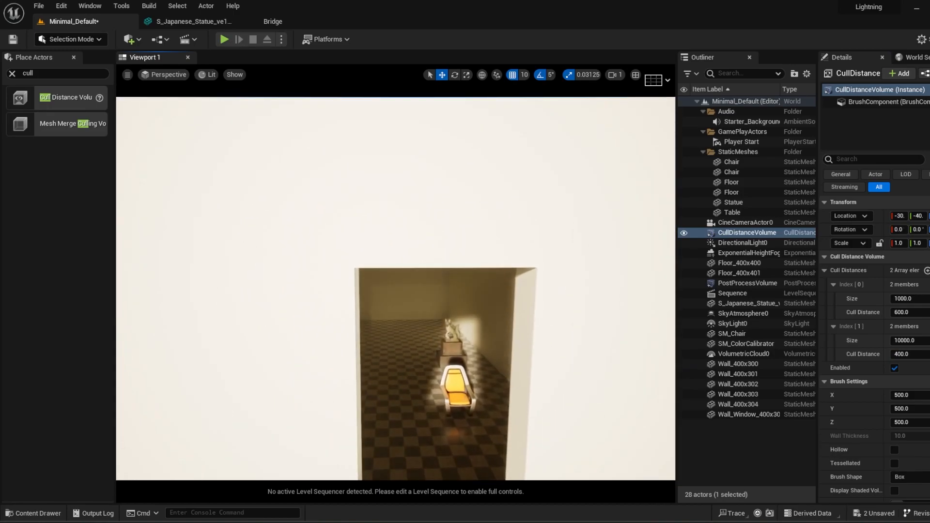
key("s")
key("w")
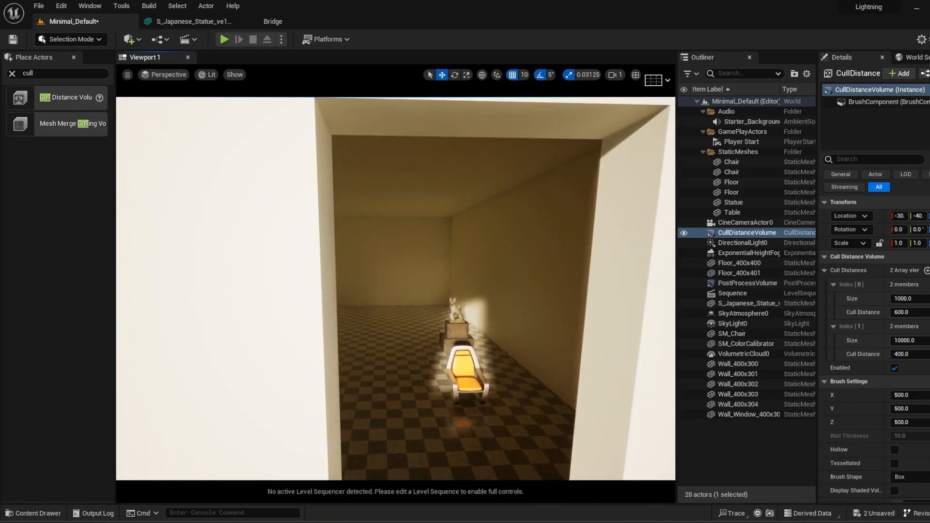
key("s")
key("w")
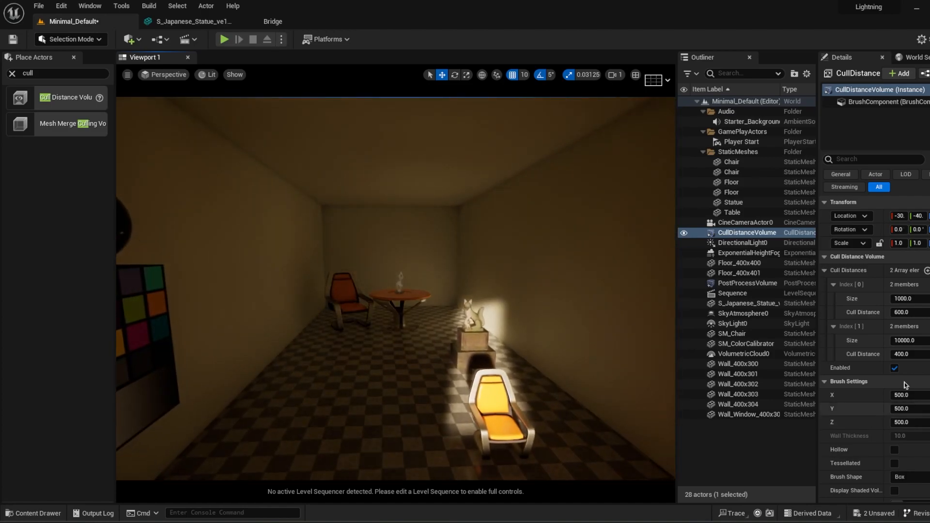
Step: Set the Cull Distance of Index 0 to 6000 and check the furniture while moving away and back
left_click(922, 314)
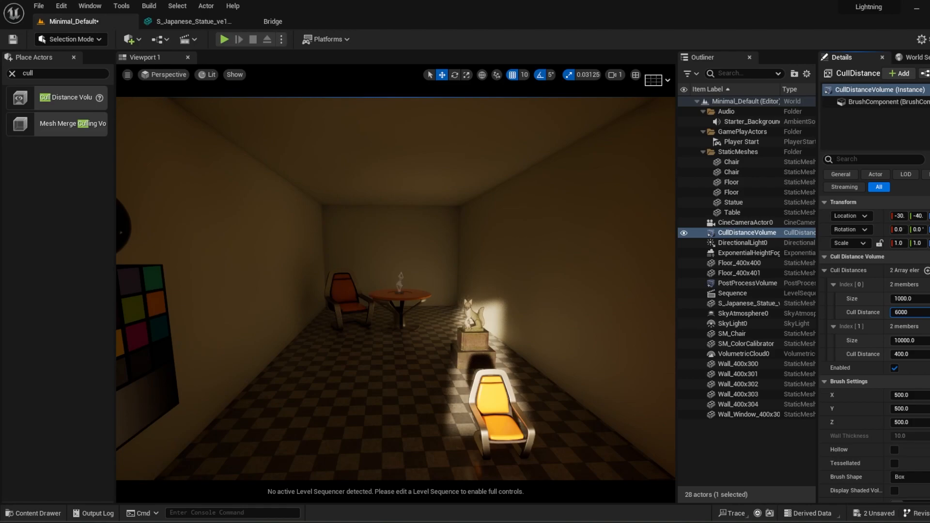
key("Return")
key("s")
mouse_move(622, 388)
right_mouse_down()
mouse_move(623, 460)
mouse_move(623, 390)
mouse_move(612, 388)
mouse_move(626, 380)
mouse_move(612, 390)
mouse_move(613, 376)
right_mouse_up()
key("w")
key("s")
key("s")
key("w")
key("w")
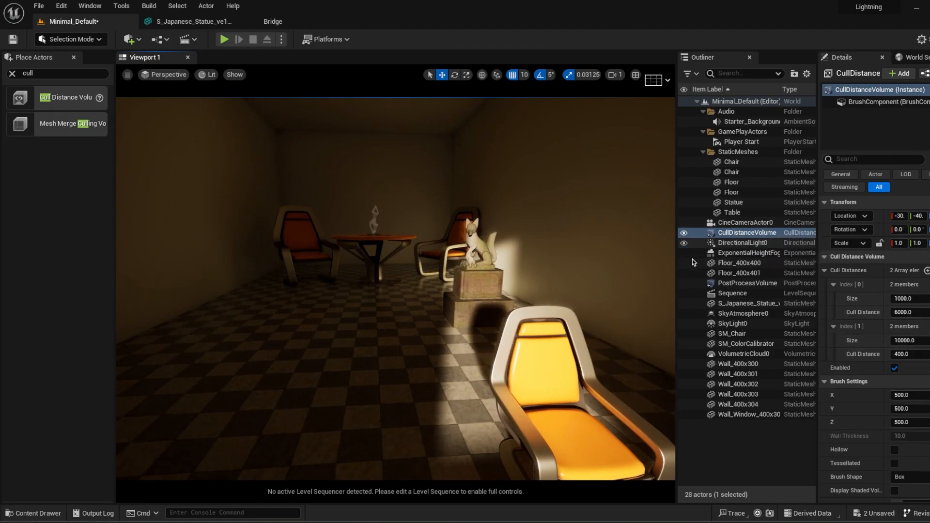
Step: Select the yellow chair and examine it in relation to the room from outside and inside
right_click_drag(416, 355, 601, 347)
left_click(474, 368)
scroll(499, 374, "down", 8)
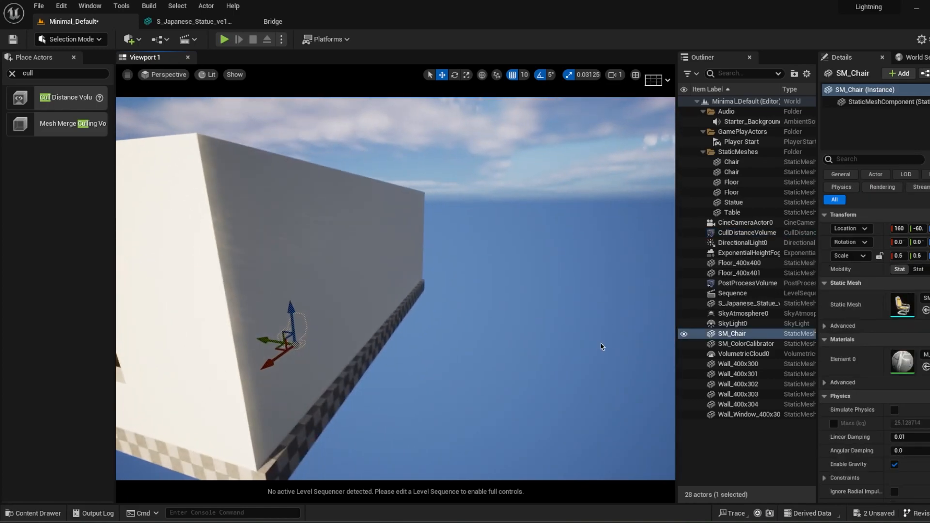
key("f")
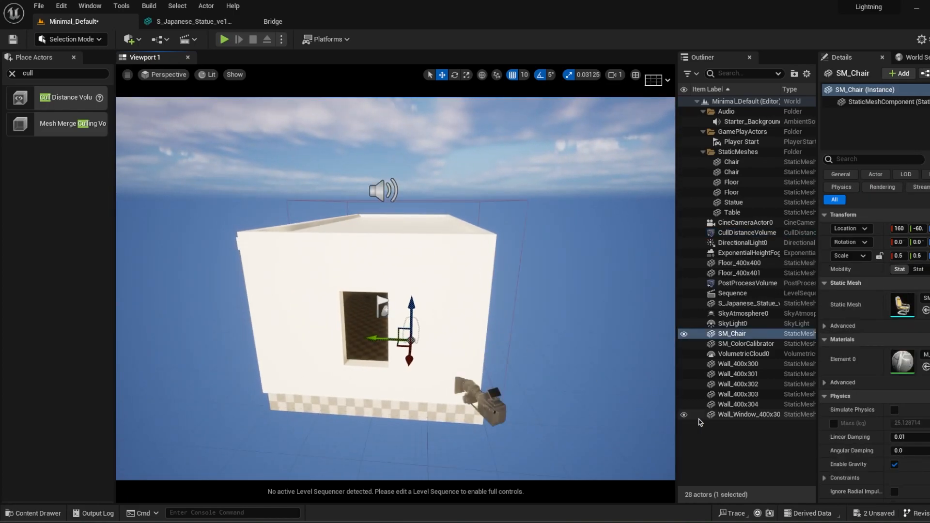
left_click(742, 453)
right_click_drag(501, 387, 557, 426)
scroll(501, 387, "up", 6)
key("w")
left_click(410, 375)
right_click_drag(409, 375, 291, 370)
key("s")
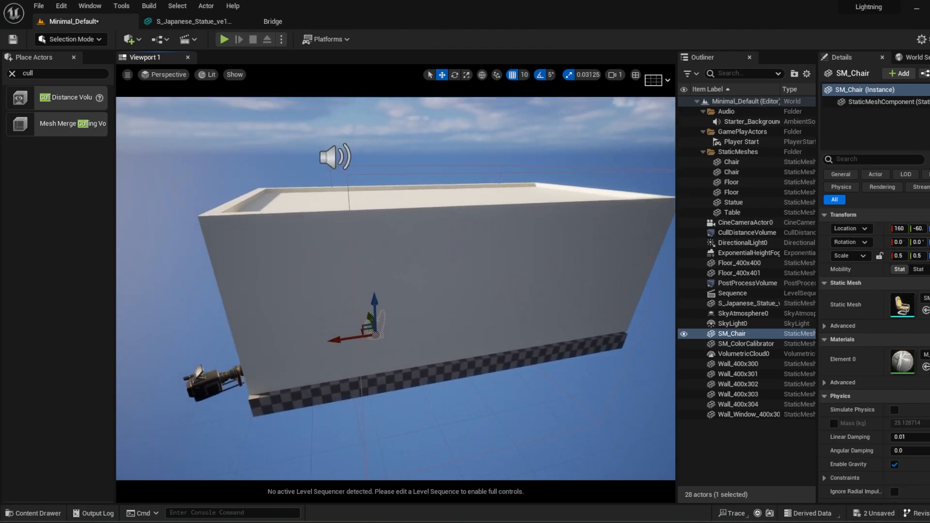
key("f")
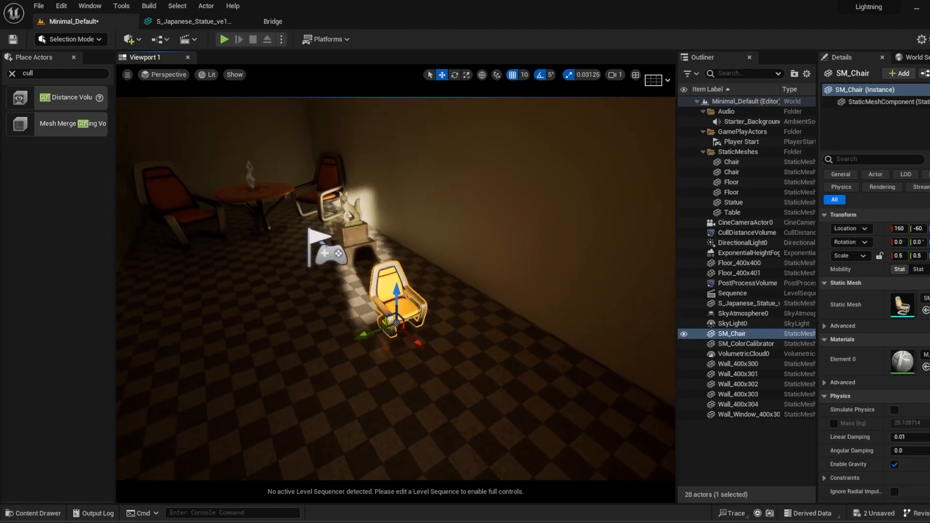
Step: Examine the yellow chair through the window while moving between the room's inside and outside
left_click_drag(415, 342, 484, 405)
key("s")
mouse_move(428, 393)
right_mouse_down()
mouse_move(383, 402)
mouse_move(438, 393)
mouse_move(460, 402)
mouse_move(438, 392)
right_mouse_up()
key("w")
key("s")
key("w")
left_click_drag(437, 338, 393, 344)
Step: Set the yellow chair's Desired Max Draw Distance to 700 in its LOD settings and widen the property area
scroll(902, 417, "down", 5)
scroll(902, 417, "down", 10)
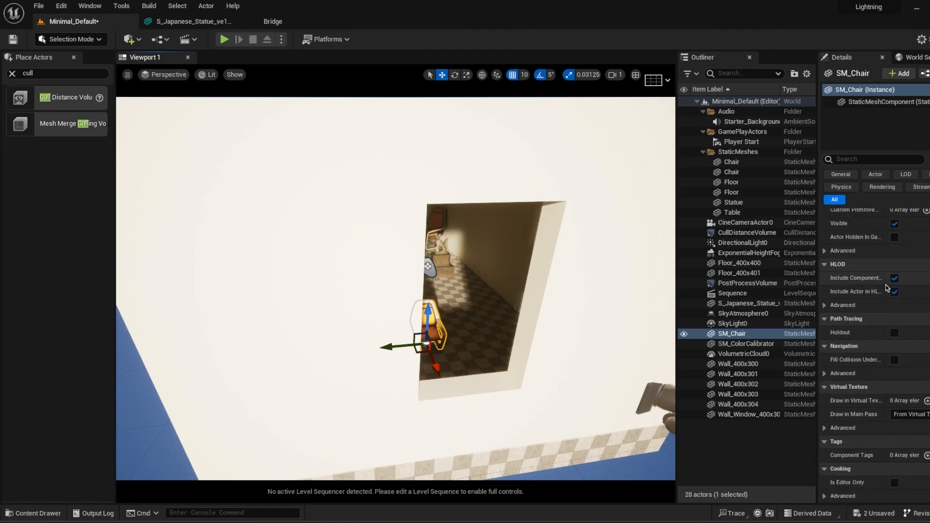
scroll(906, 319, "down", 10)
scroll(920, 360, "down", 5)
key("w")
right_click_drag(473, 325, 458, 329)
key("d")
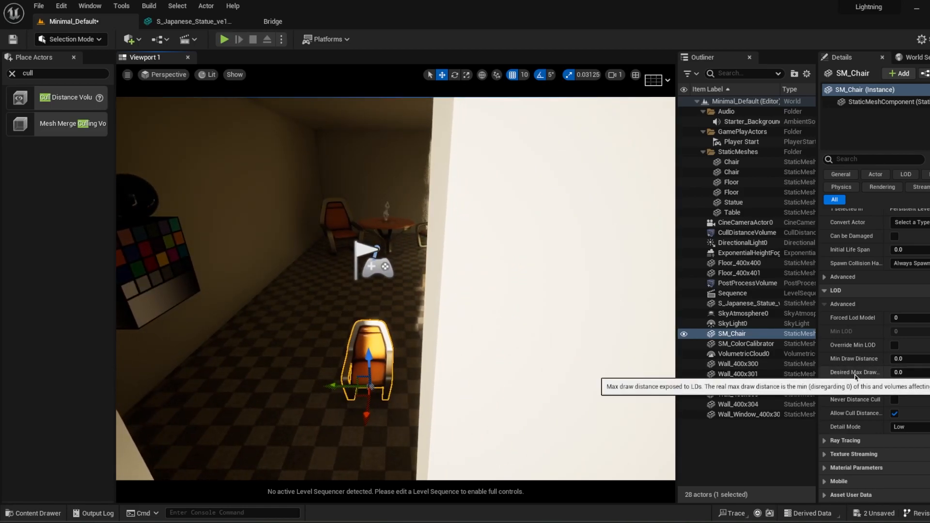
key("f")
mouse_move(815, 362)
left_mouse_down()
mouse_move(775, 363)
mouse_move(792, 363)
left_mouse_up()
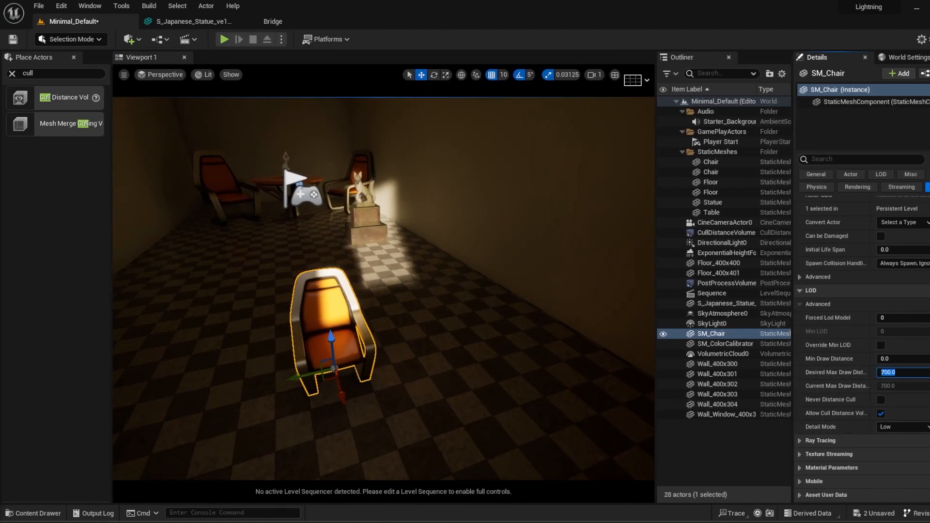
Step: Deselect the yellow chair and check its drawing with the maximum draw distance while moving repeatedly away and back
mouse_move(497, 363)
right_mouse_down()
mouse_move(465, 349)
mouse_move(466, 365)
mouse_move(466, 352)
mouse_move(435, 330)
right_mouse_up()
key("w")
key("s")
key("w")
key("s")
left_click(710, 456)
key("w")
key("s")
key("w")
key("s")
key("w")
key("s")
key("w")
key("s")
key("w")
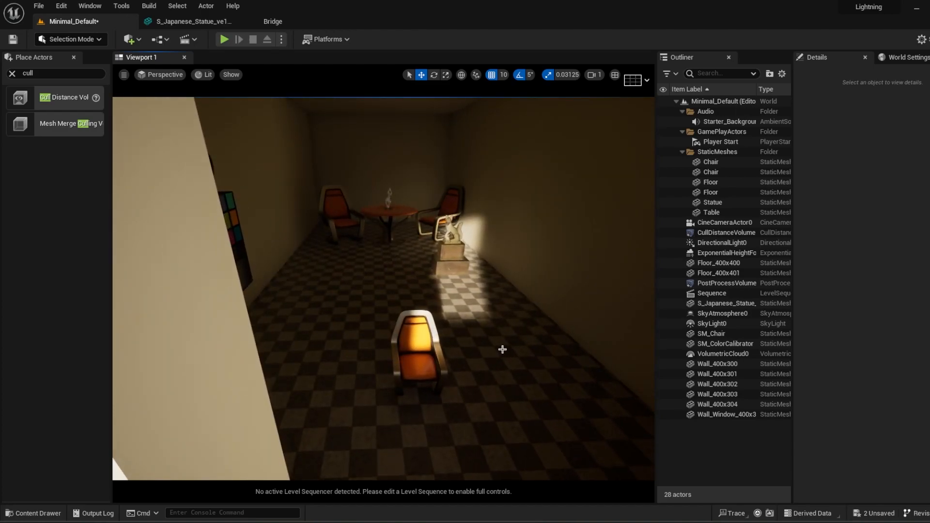
Step: Compare the yellow chair's draw distance settings with the size-based entries of the Cull Distance Volume
left_click(426, 359)
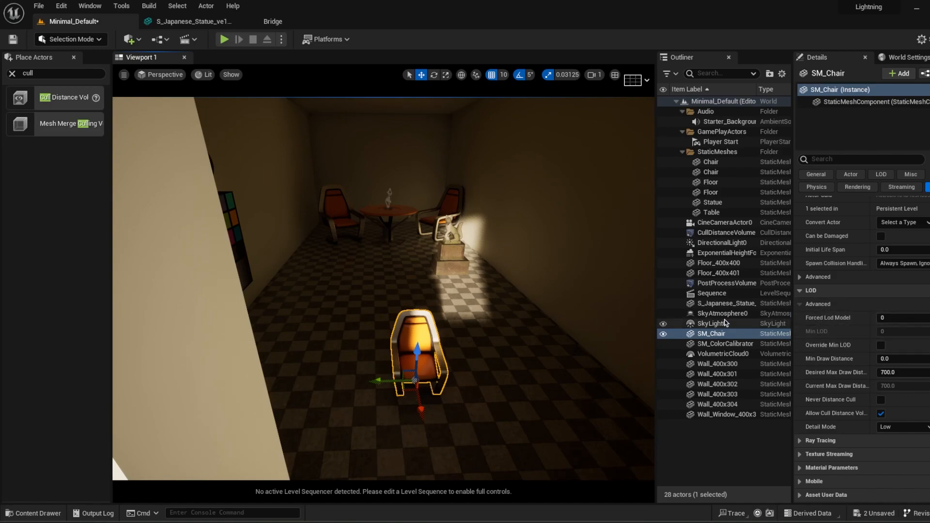
left_click(726, 233)
scroll(878, 350, "up", 5)
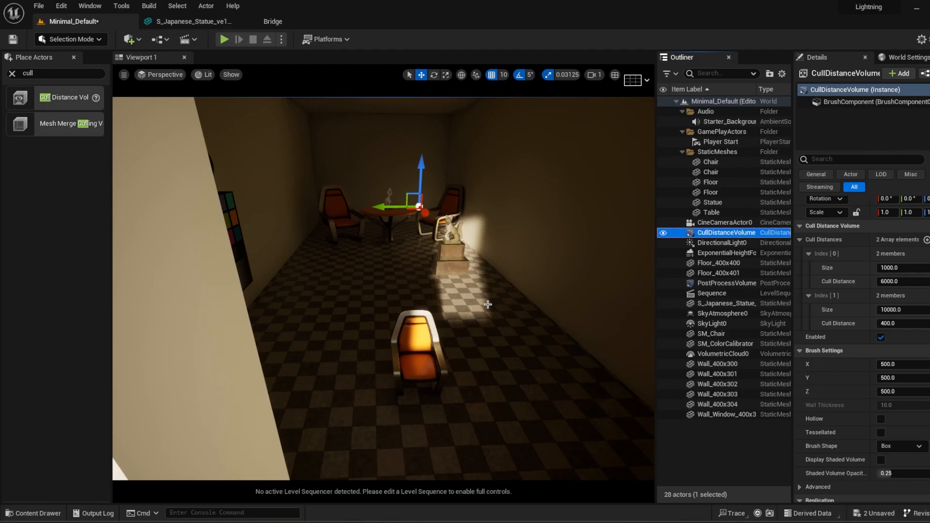
key("f")
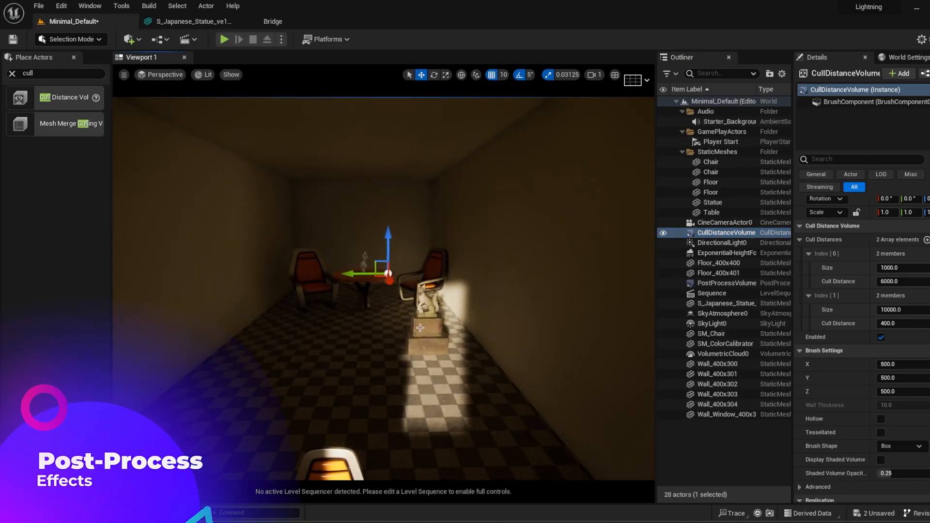
Step: Review the PostProcessVolume's settings, from Lens and Global Illumination to Path Tracing and Brush Settings
left_click(707, 283)
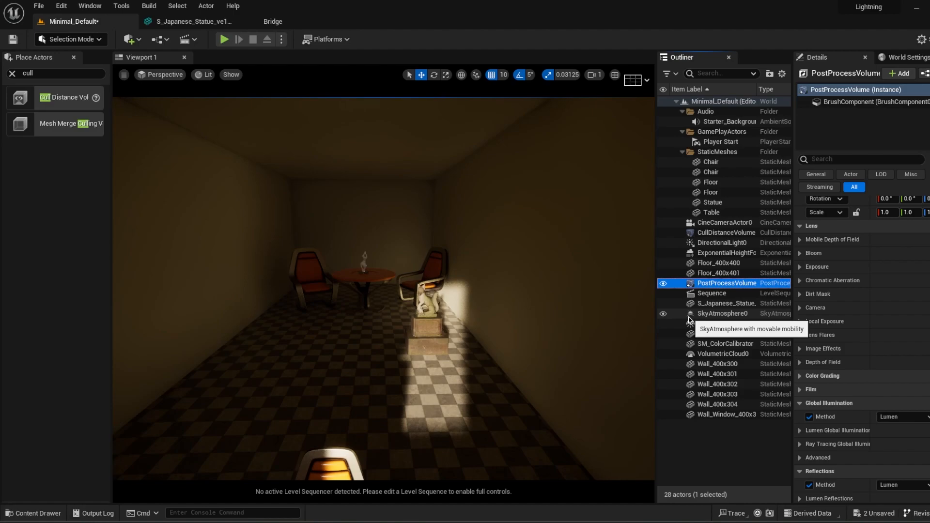
scroll(861, 395, "down", 5)
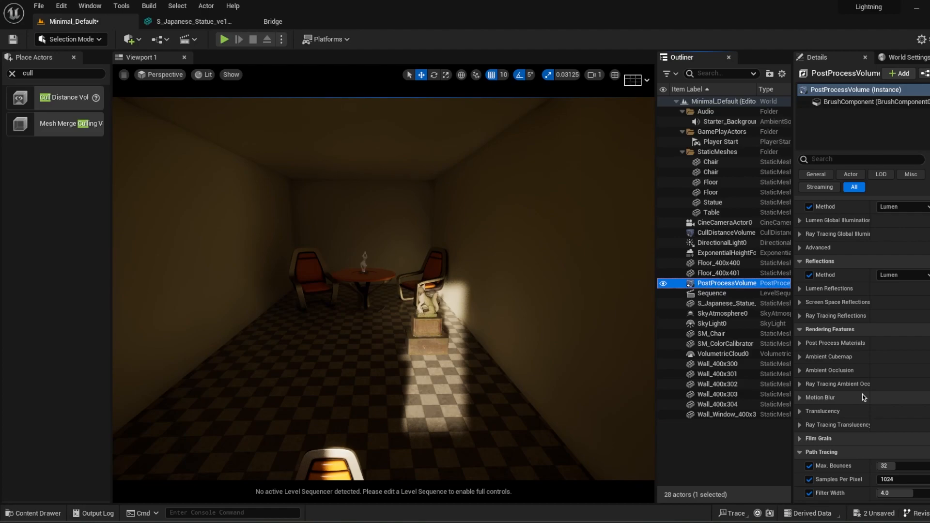
scroll(863, 397, "up", 4)
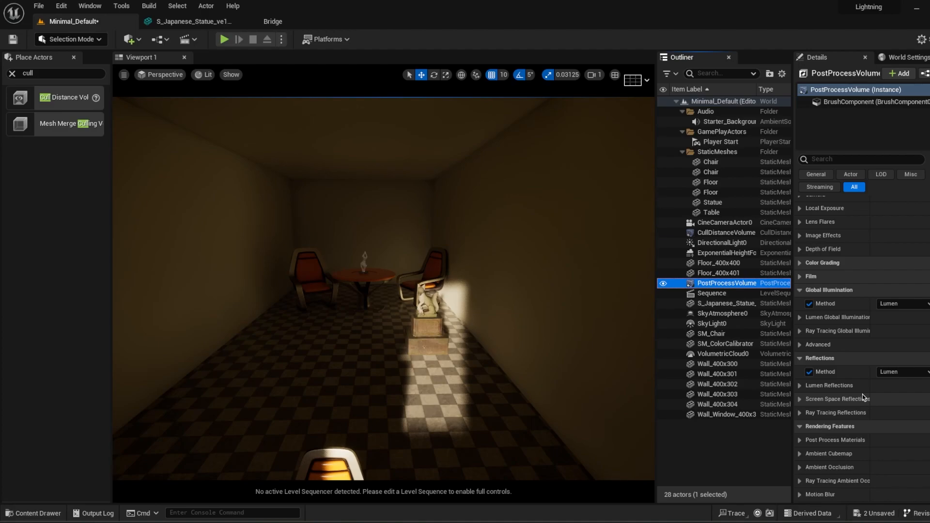
scroll(862, 394, "up", 5)
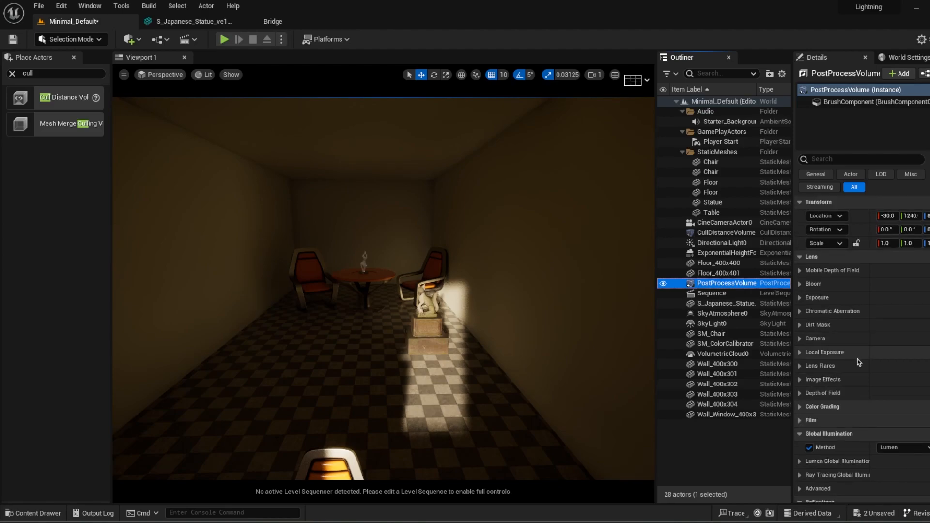
scroll(865, 369, "down", 12)
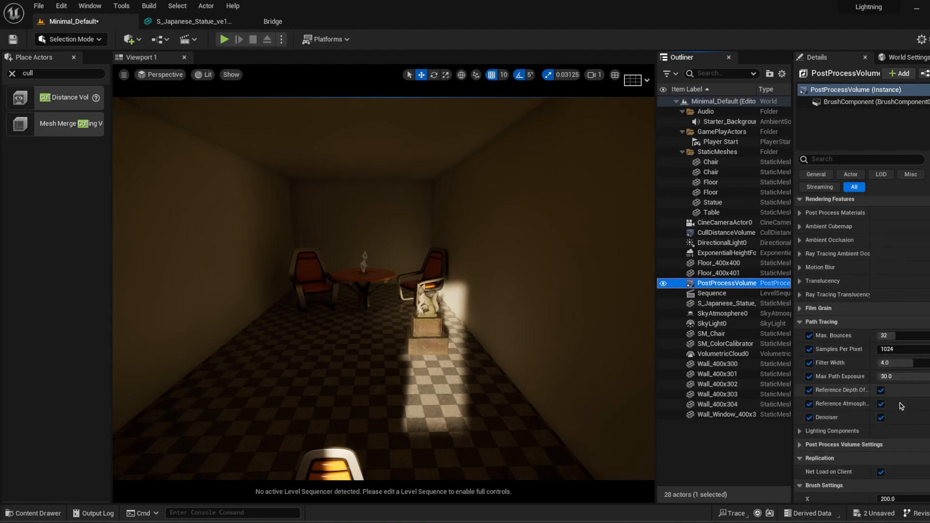
scroll(901, 406, "down", 2)
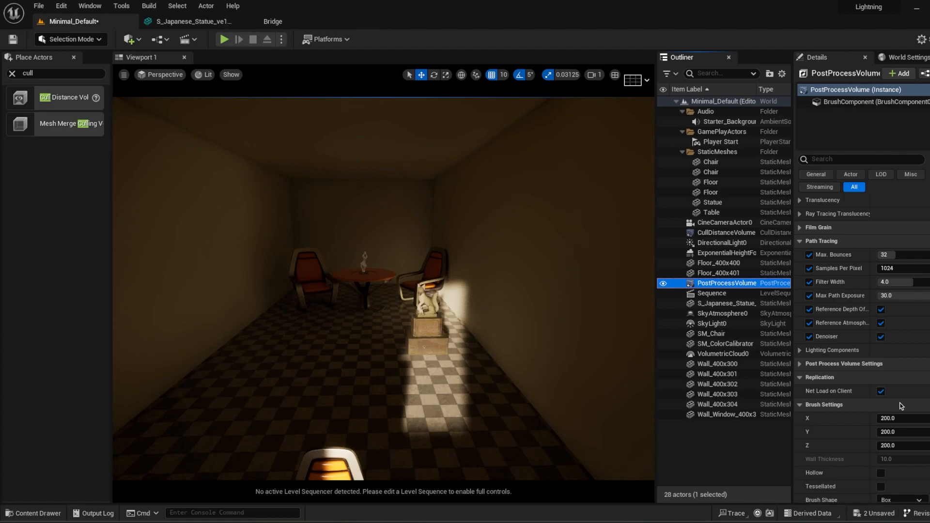
scroll(901, 406, "up", 12)
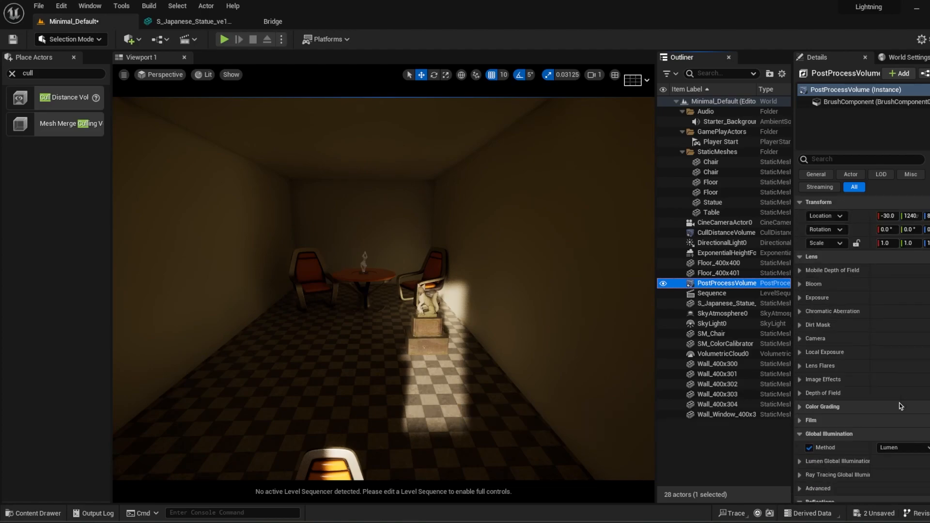
Step: Lower the Temperature of DirectionalLight0 to about 7818
left_click(715, 443)
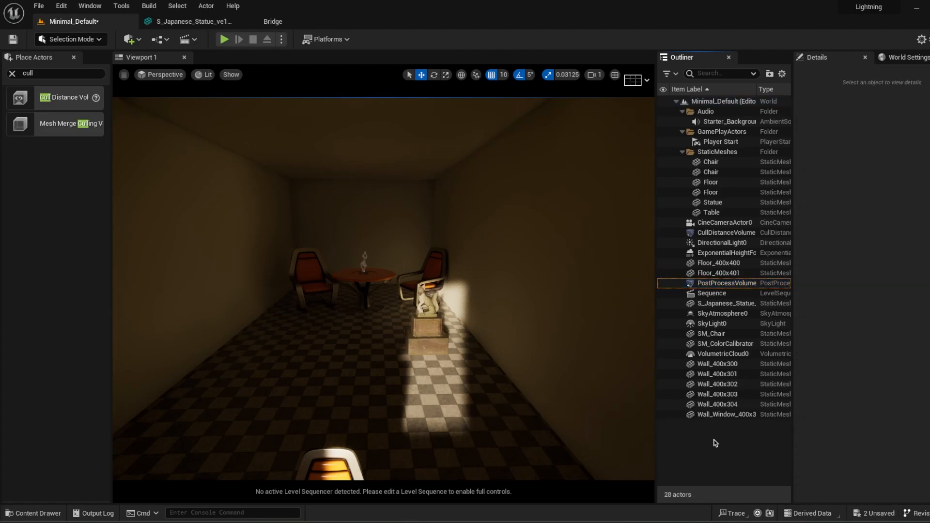
left_click(708, 242)
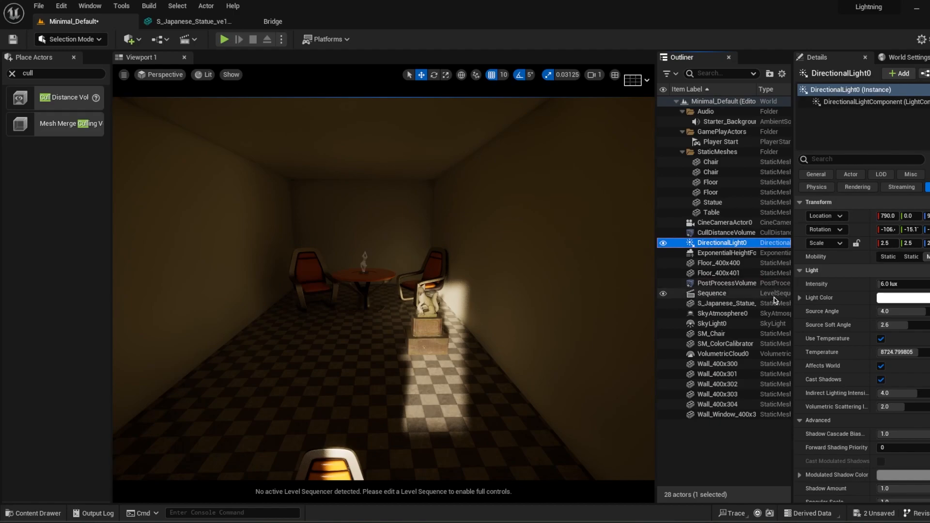
mouse_move(898, 352)
left_mouse_down()
mouse_move(886, 353)
mouse_move(899, 353)
left_mouse_up()
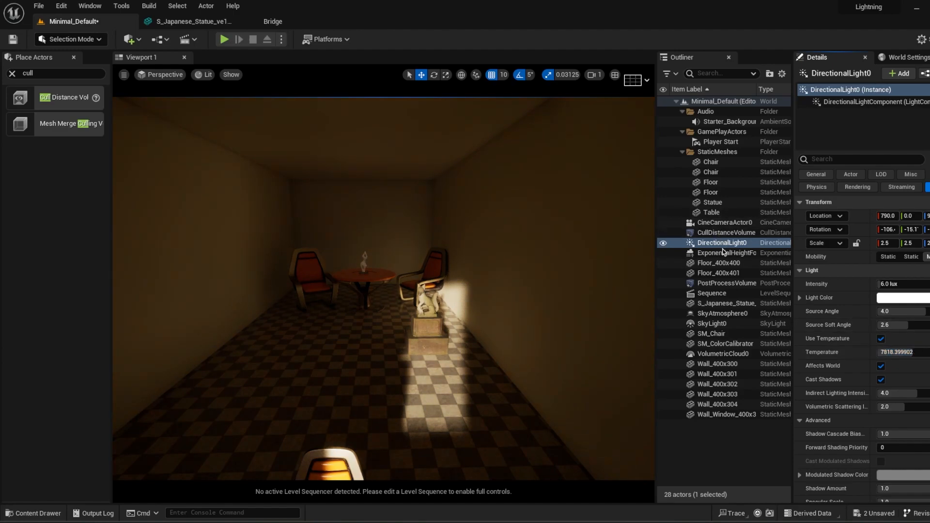
Step: Examine the Temperature and Global groups under Color Grading in the PostProcessVolume
left_click(724, 283)
scroll(900, 369, "down", 10)
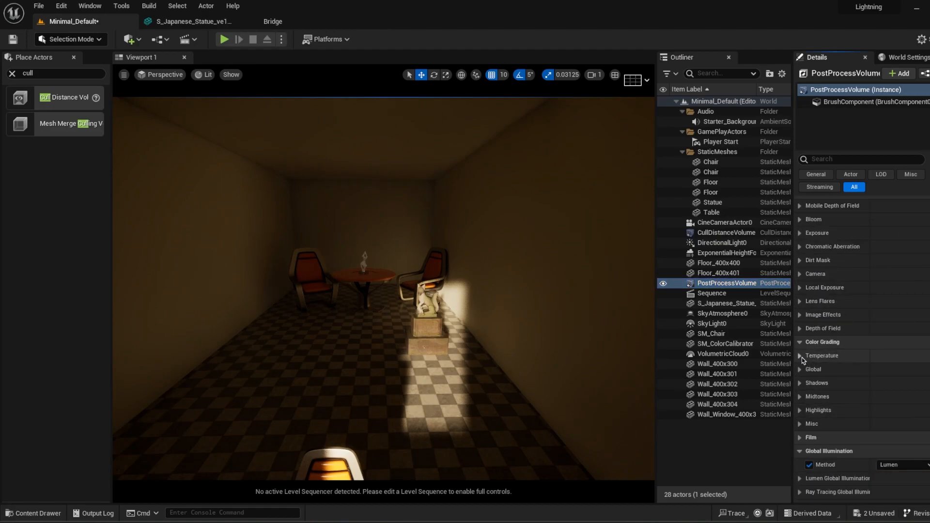
left_click(801, 356)
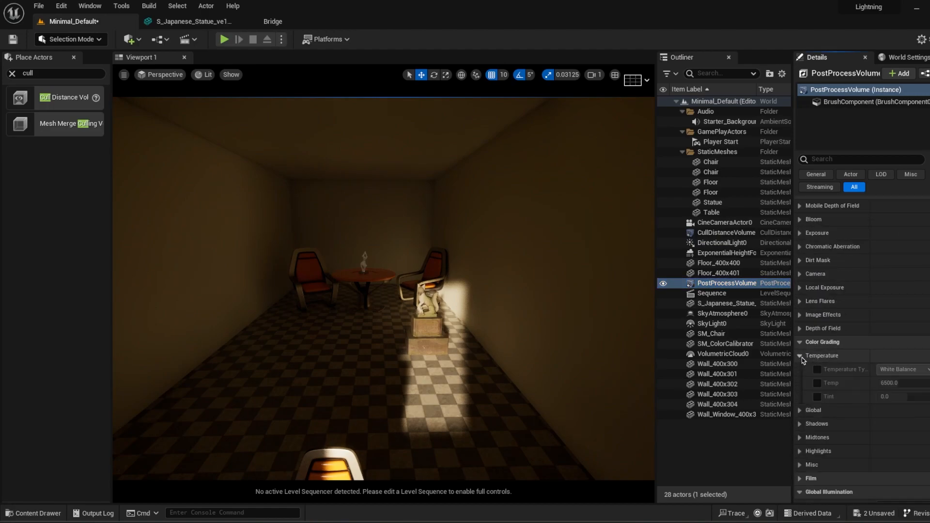
left_click(800, 410)
scroll(873, 417, "down", 3)
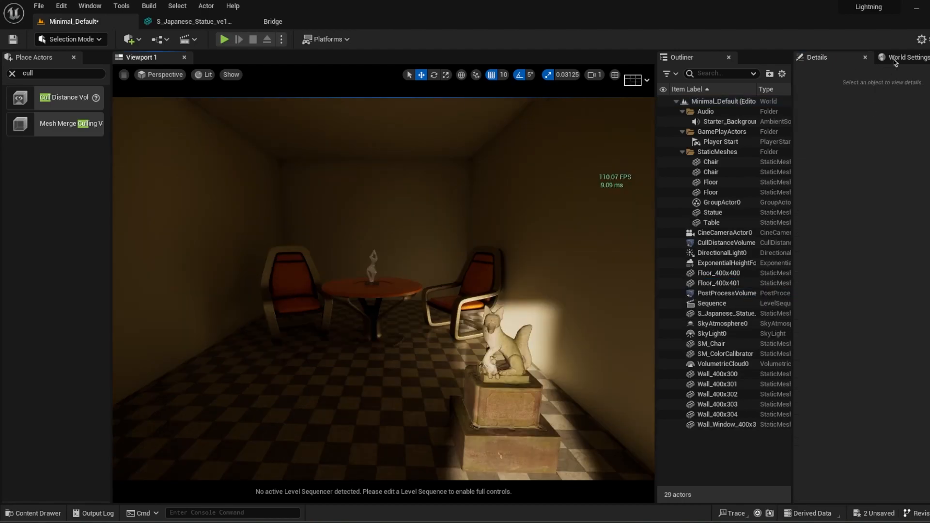
Step: Set all engine scalability groups to Cinematic and check the room and frame rate with that quality
left_click(921, 39)
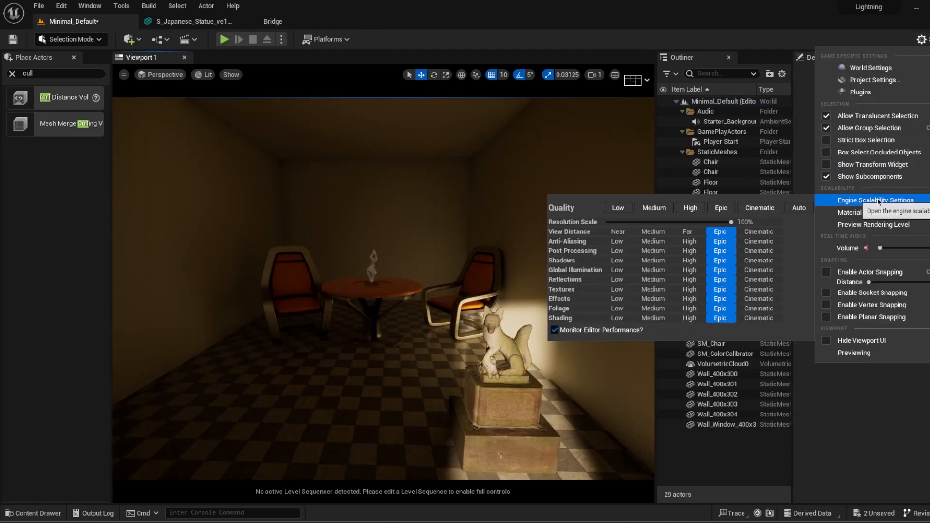
mouse_move(884, 217)
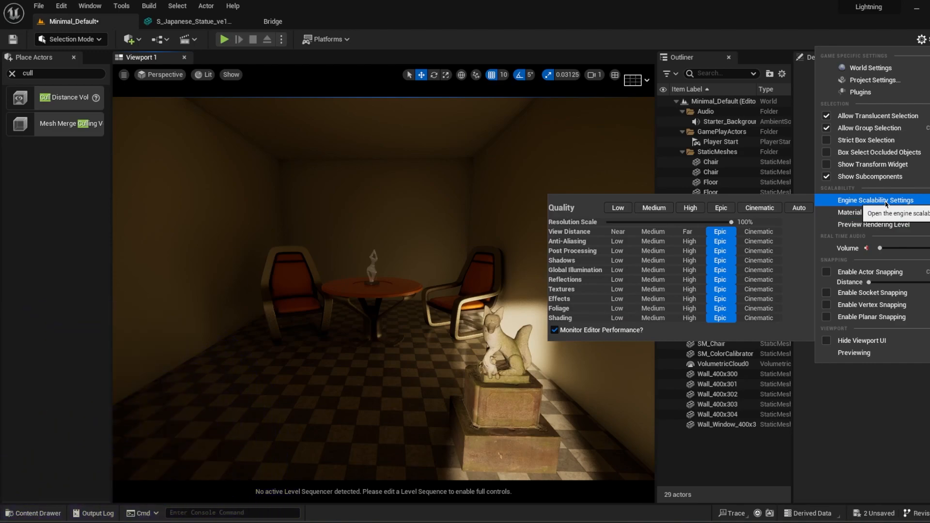
left_click(753, 212)
right_click_drag(549, 150, 564, 157)
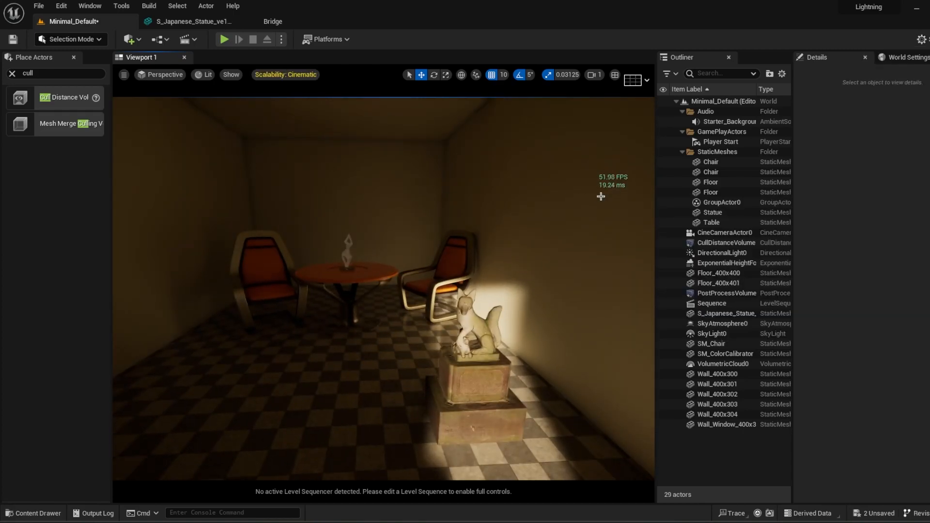
Step: Return all engine scalability groups to Epic and check the room and frame rate again
left_click(922, 39)
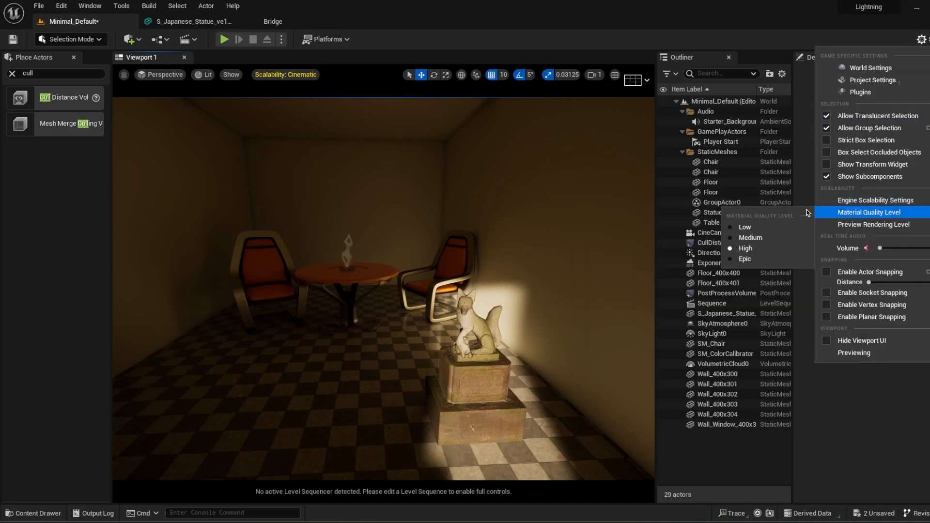
left_click(722, 209)
mouse_move(457, 213)
right_mouse_down()
mouse_move(468, 223)
mouse_move(457, 220)
right_mouse_up()
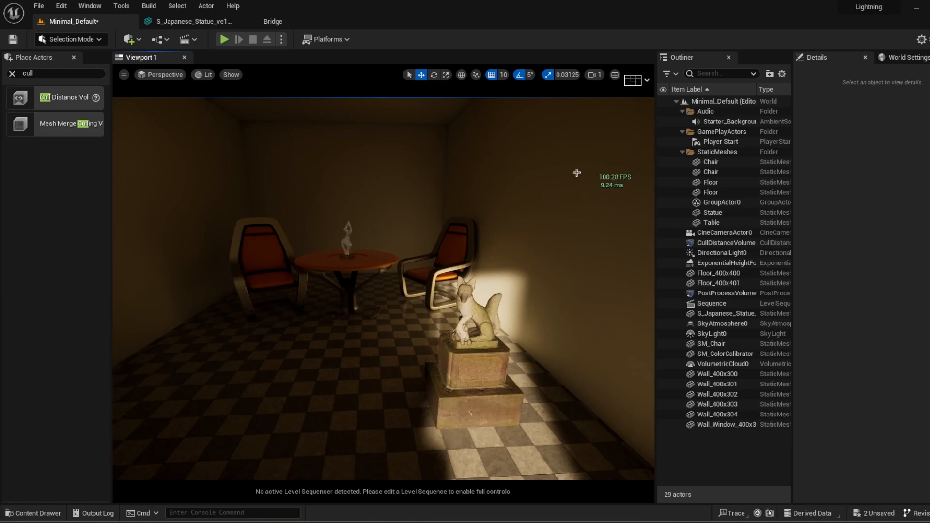
mouse_move(429, 226)
right_mouse_down()
mouse_move(418, 232)
mouse_move(428, 226)
right_mouse_up()
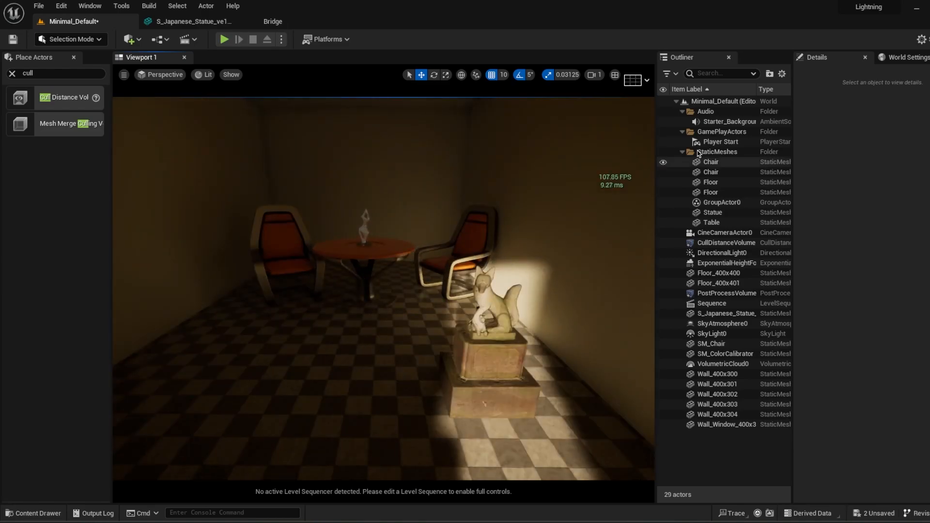
Step: In the engine scalability settings, set Foliage to Low, Shading to High and Textures to Medium
left_click(921, 39)
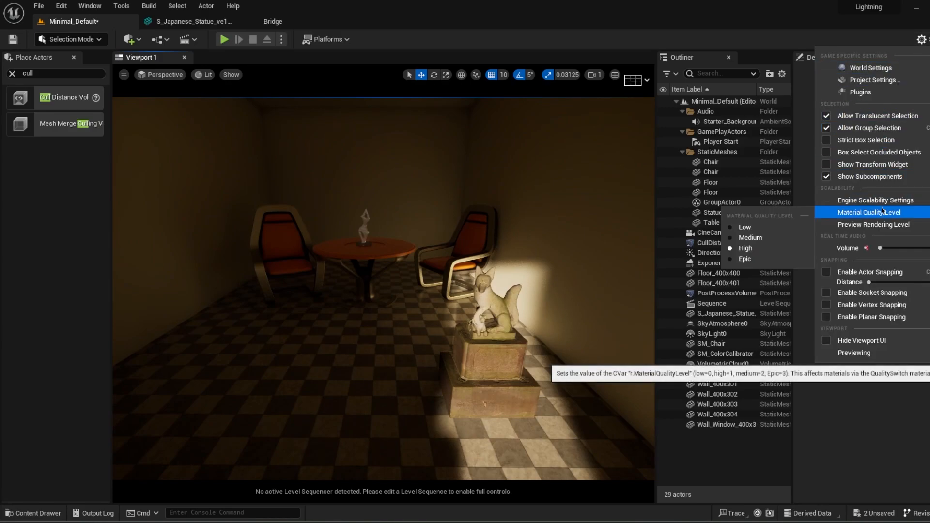
mouse_move(867, 200)
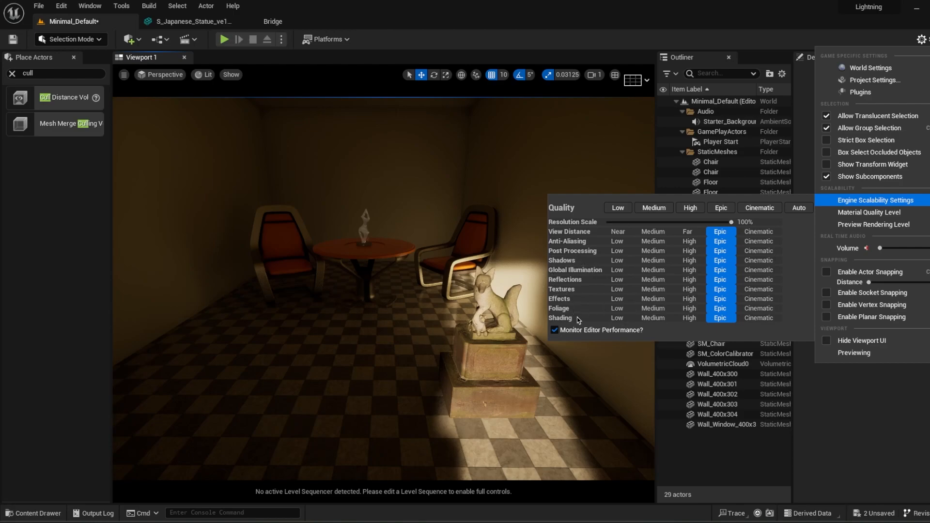
left_click(617, 308)
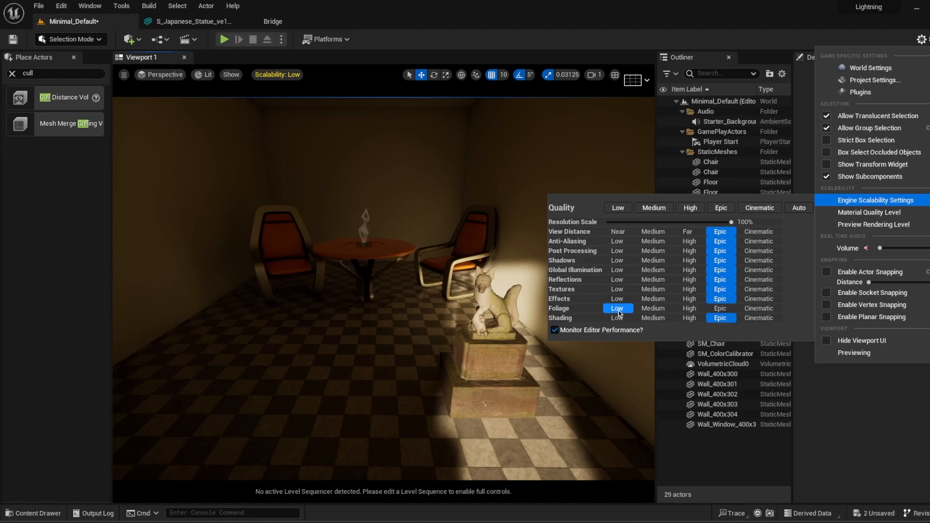
left_click(689, 319)
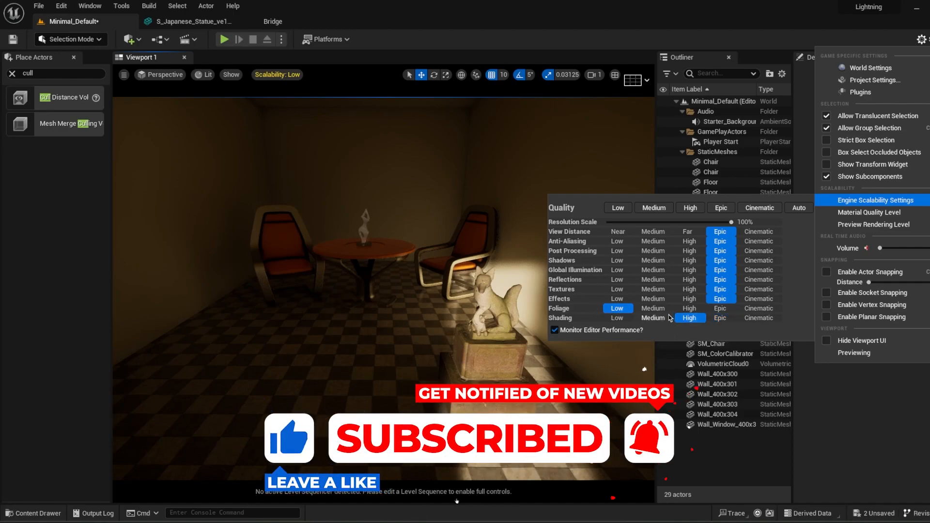
left_click(662, 291)
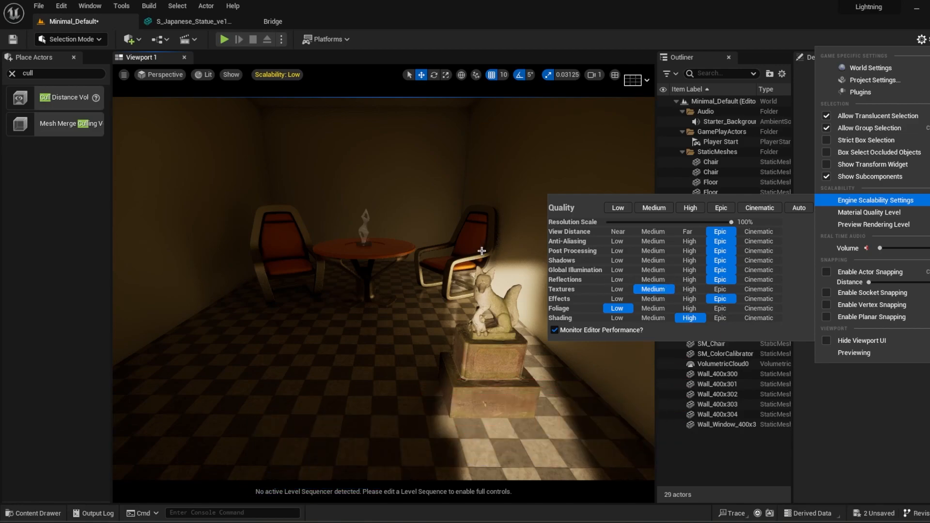
Step: Set Reflections, Shadows and Post Processing quality to High, trying Low for Shadows before settling on High
left_click(690, 280)
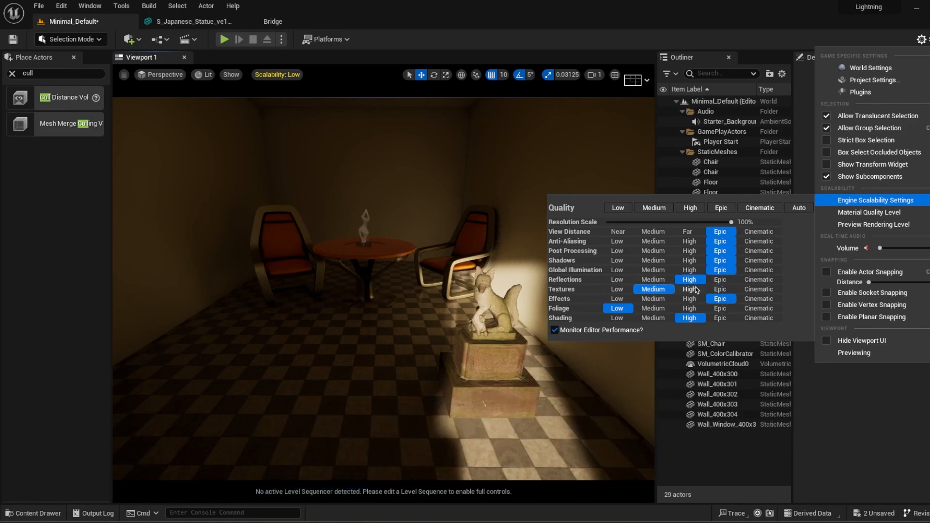
left_click(692, 262)
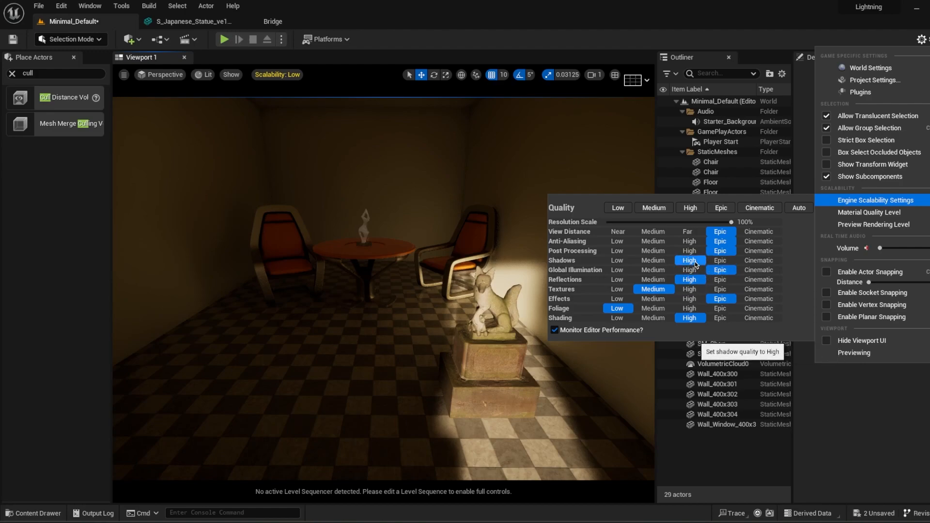
left_click(625, 262)
left_click(688, 261)
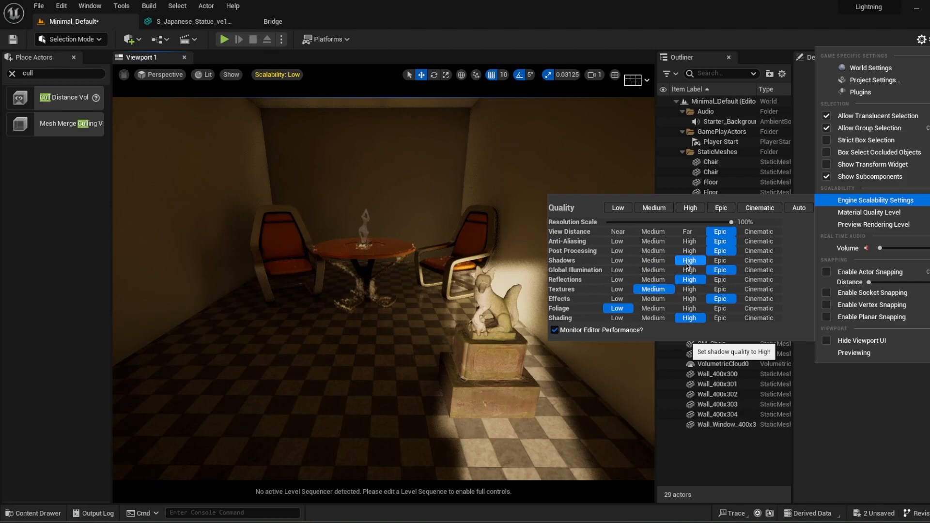
left_click(687, 251)
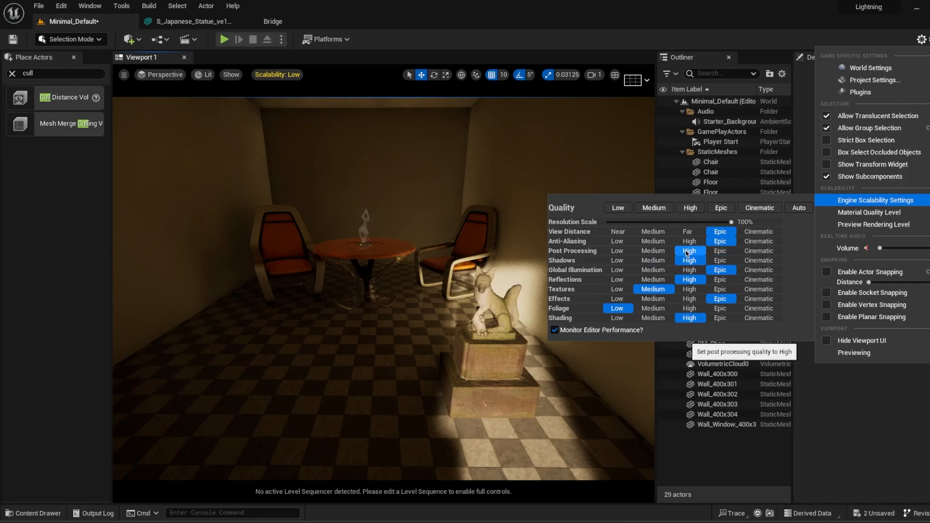
Step: Set Anti-Aliasing to High and View Distance to Far in the engine scalability settings, and check the room with them
left_click(686, 241)
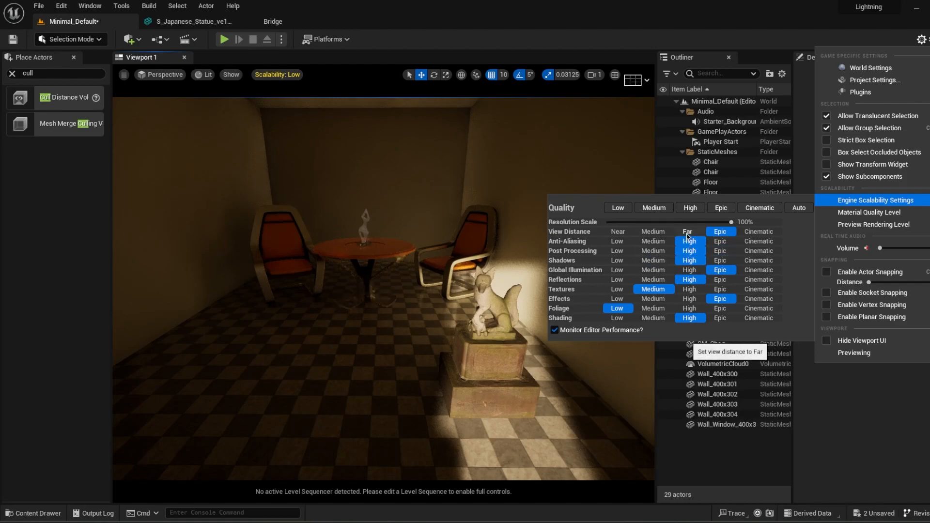
left_click(688, 232)
right_click_drag(467, 288, 461, 283)
key("s")
mouse_move(581, 212)
right_mouse_down()
mouse_move(593, 201)
mouse_move(581, 211)
right_mouse_up()
key("w")
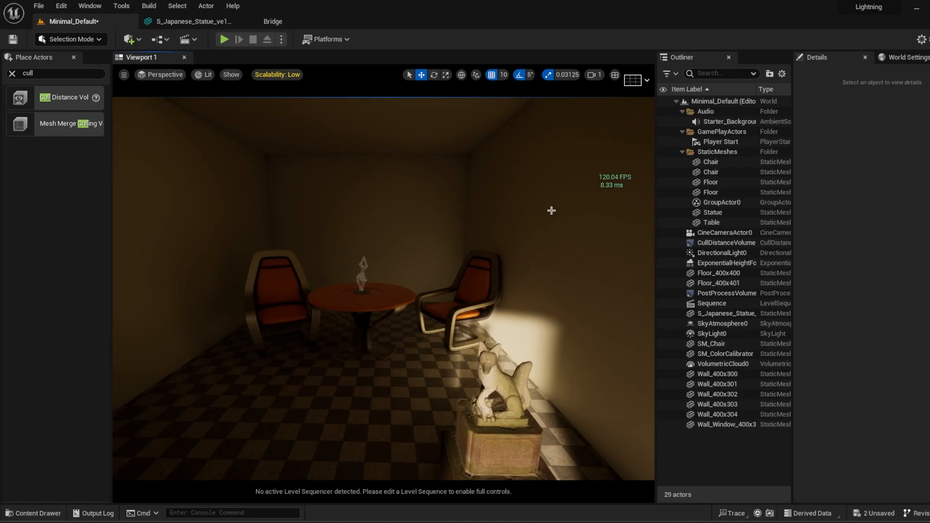
mouse_move(529, 286)
right_mouse_down()
mouse_move(344, 285)
mouse_move(528, 310)
mouse_move(529, 286)
right_mouse_up()
key("w")
key("s")
key("w")
left_click(922, 39)
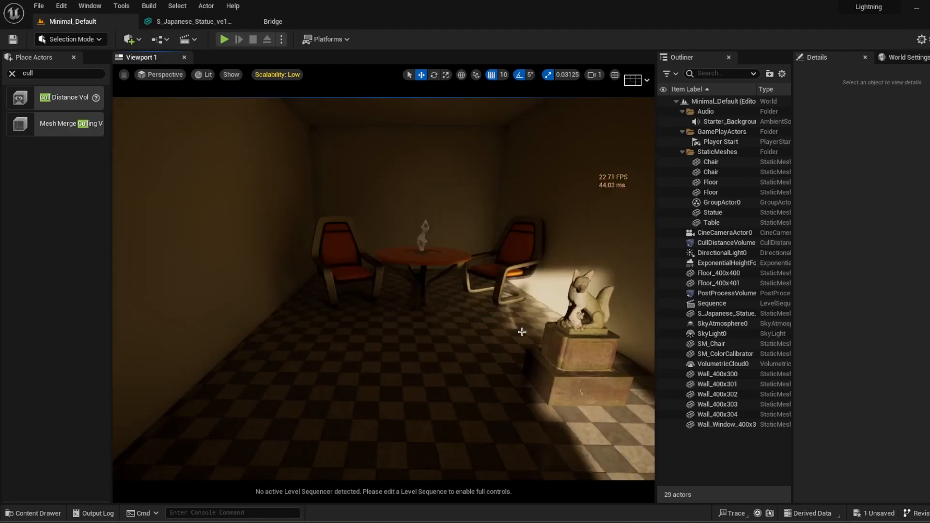
right_click_drag(518, 329, 522, 331)
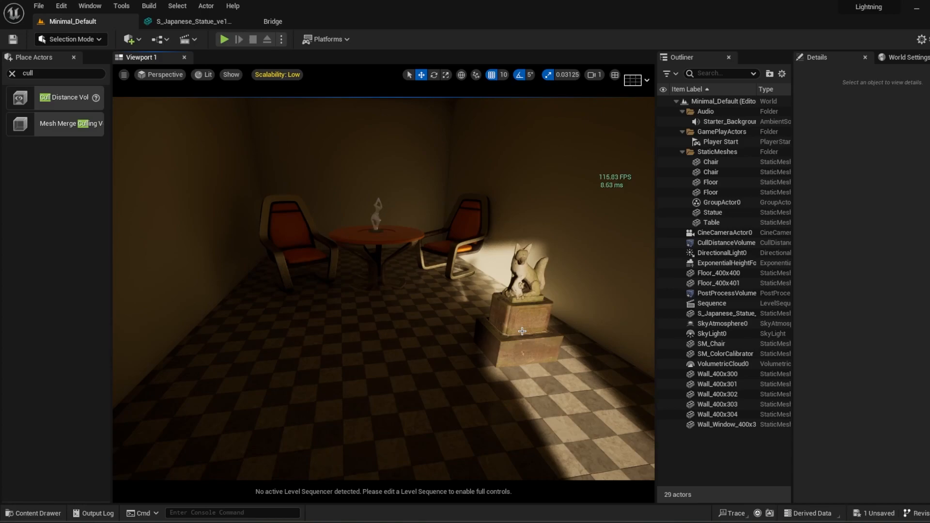
Step: Duplicate the Japanese statue twice, placing one copy beside it at Y -20 and the other in front at about X 50, Y -110
right_click_drag(481, 344, 548, 361)
key("w")
key("s")
key("w")
left_click(420, 327)
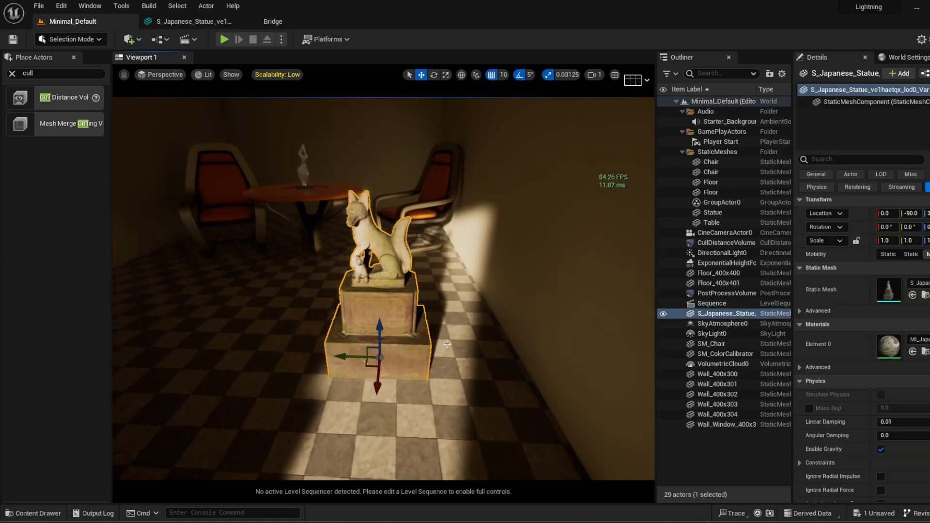
left_click_drag(350, 355, 229, 349, "alt")
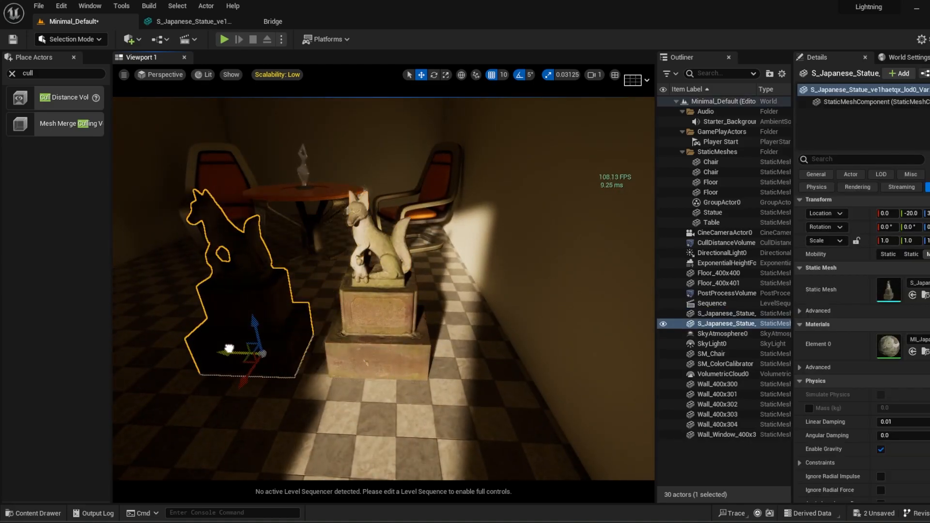
key("ctrl+d")
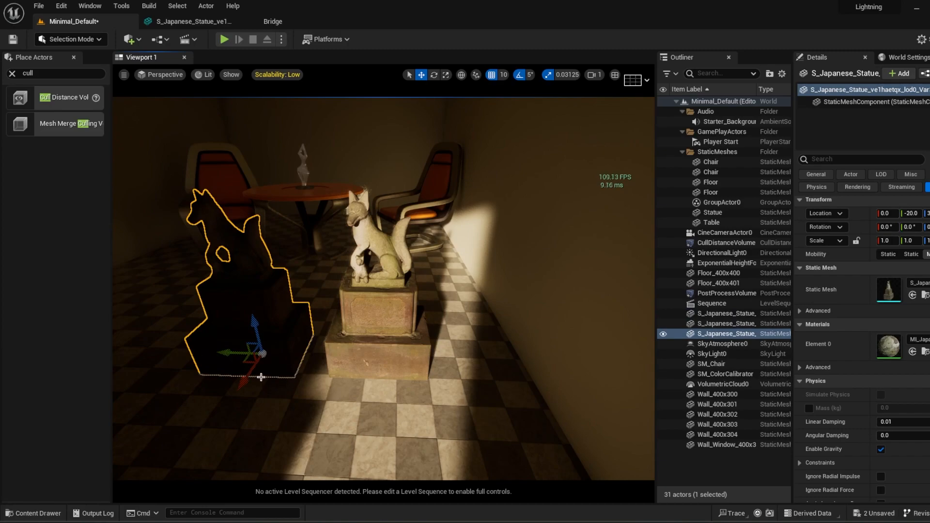
left_click_drag(245, 378, 385, 452)
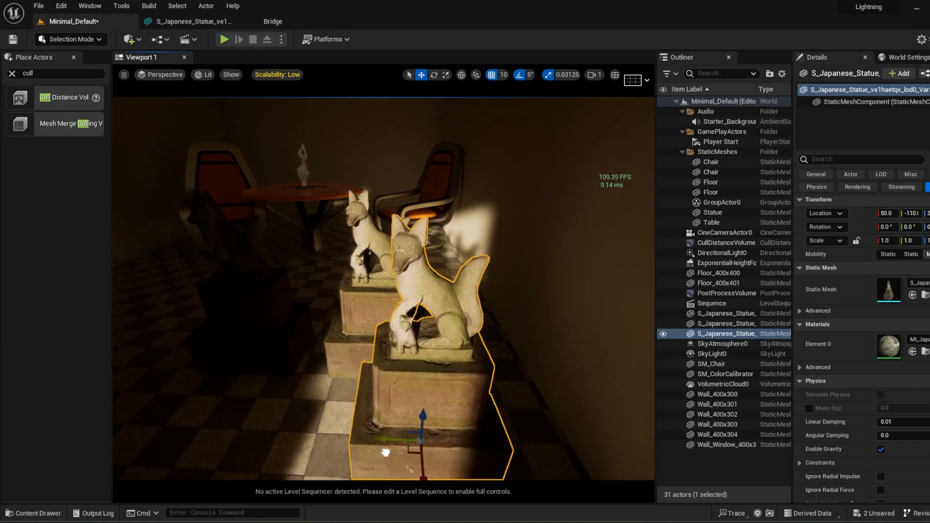
Step: Open the front statue's material instance from the Japanese_Statue_ve1haetqx asset folder
left_click(728, 478)
mouse_move(362, 320)
right_mouse_down()
mouse_move(334, 325)
mouse_move(363, 320)
right_mouse_up()
key("s")
key("w")
left_click(457, 313)
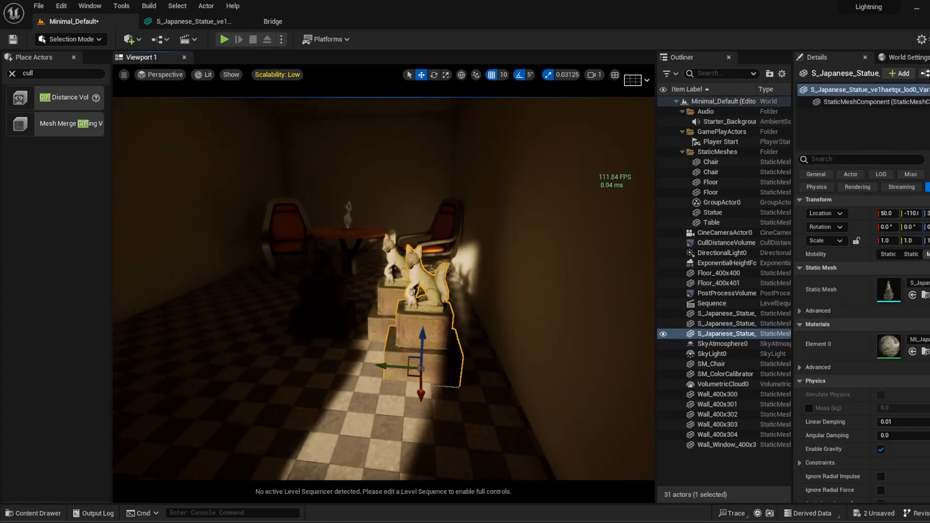
left_click(33, 513)
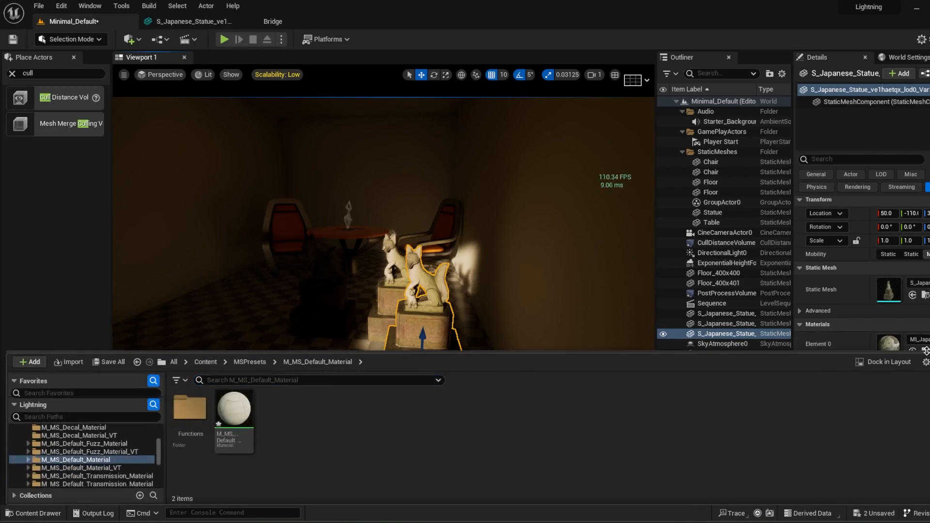
left_click(925, 350)
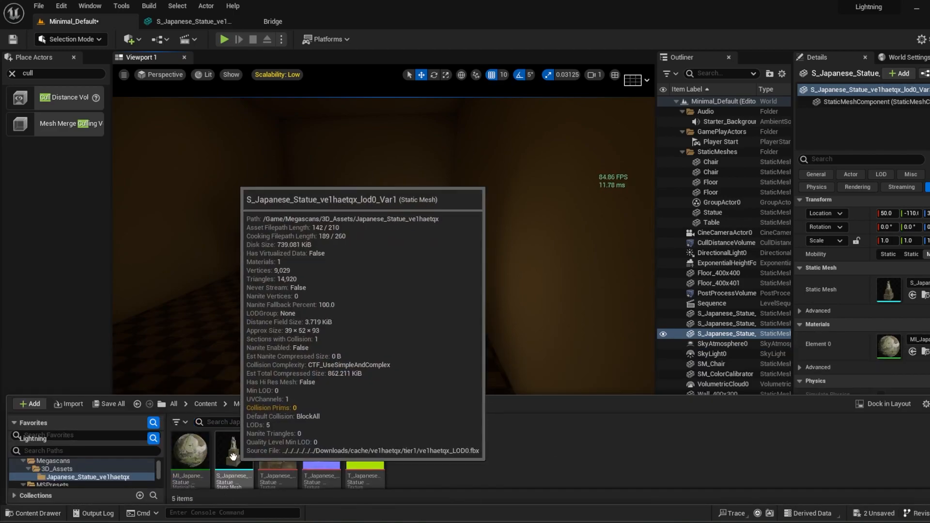
mouse_move(195, 452)
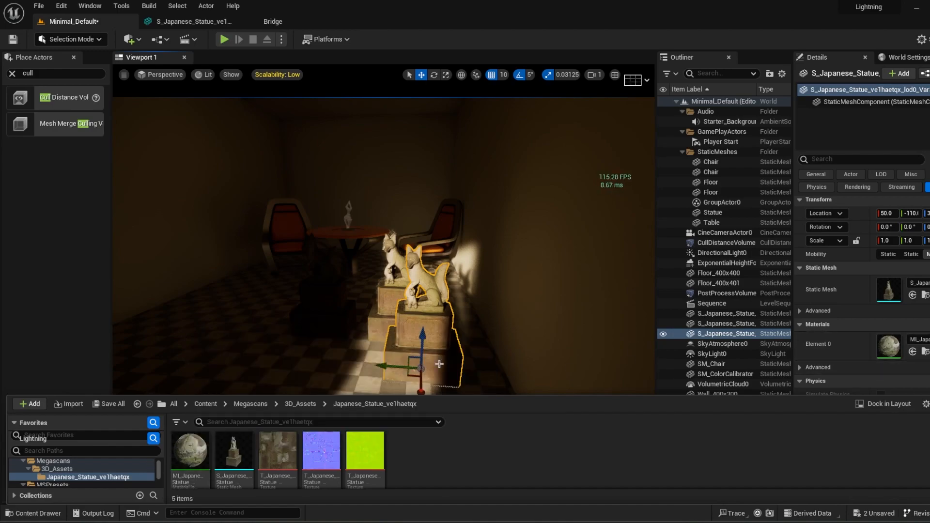
double_click(189, 450)
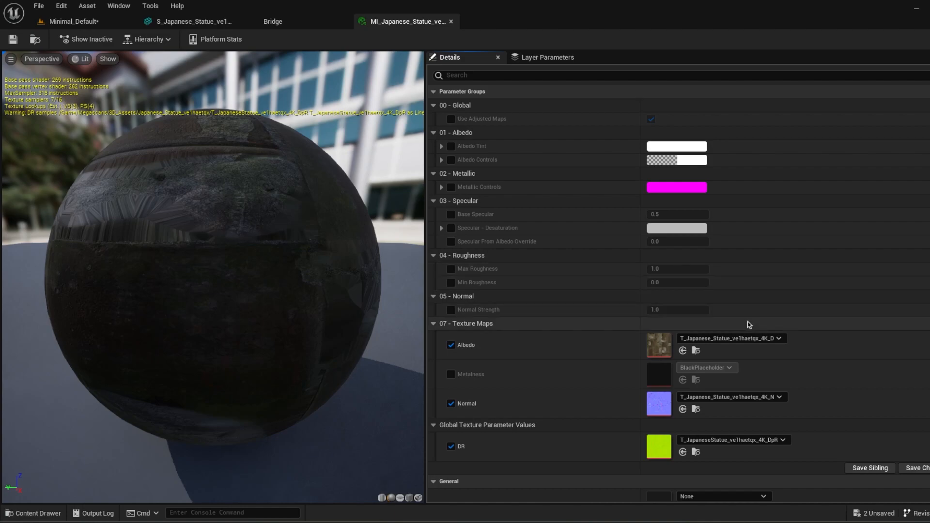
Step: Locate the parent M_MS_Default_Material in the project content and create a material instance from it
scroll(749, 324, "down", 5)
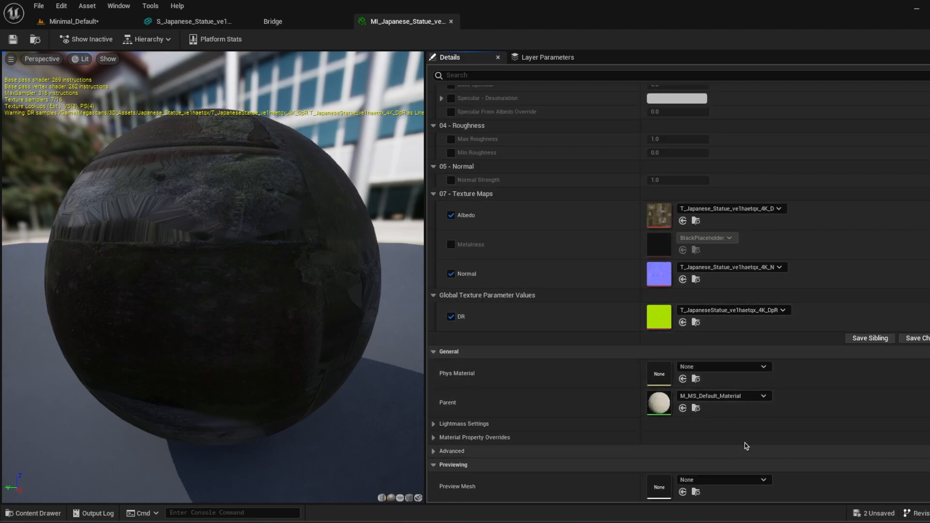
left_click(695, 408)
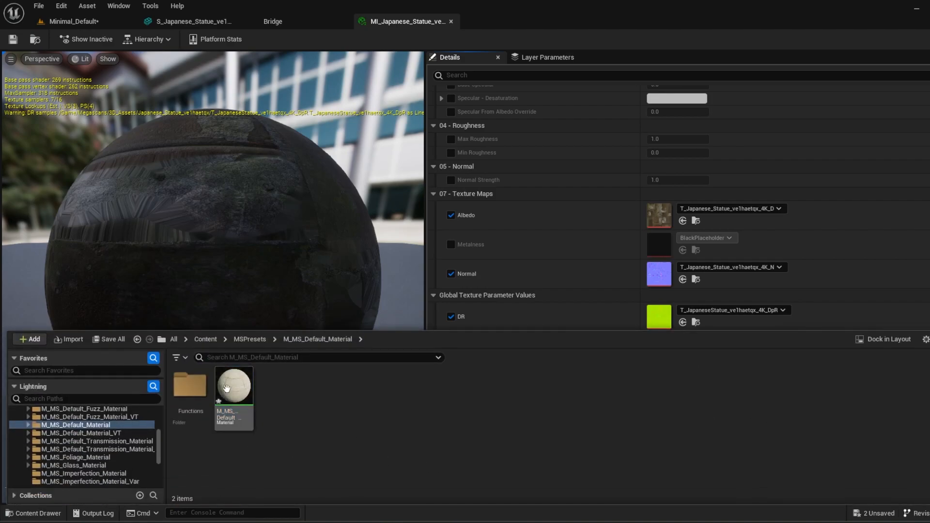
right_click(233, 398)
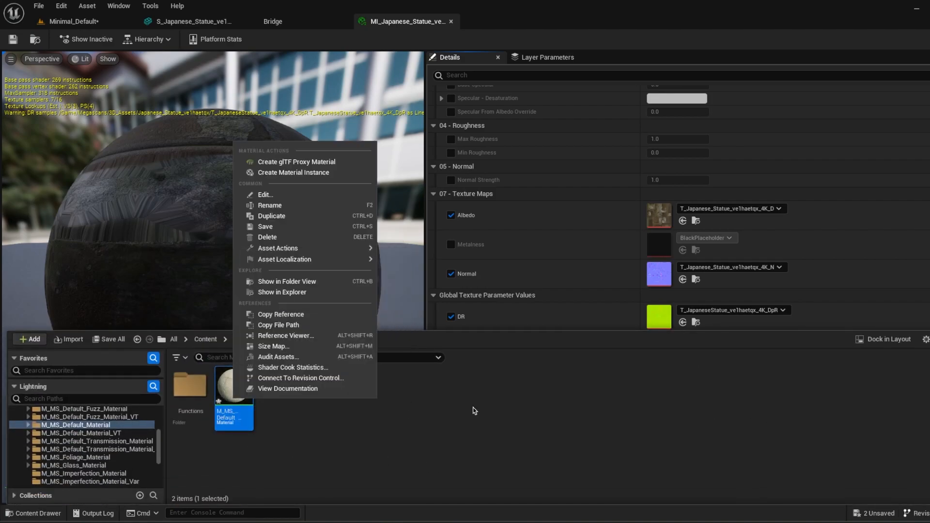
left_click(331, 178)
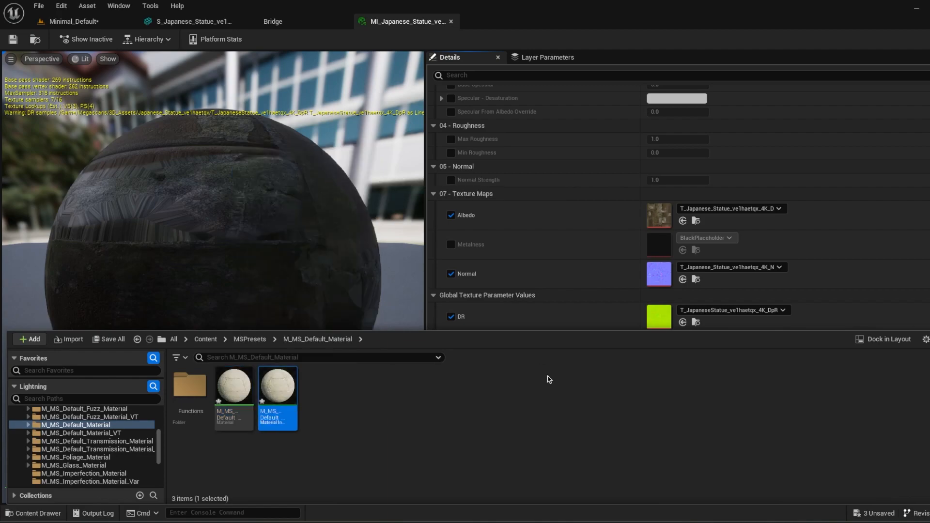
left_click(549, 379)
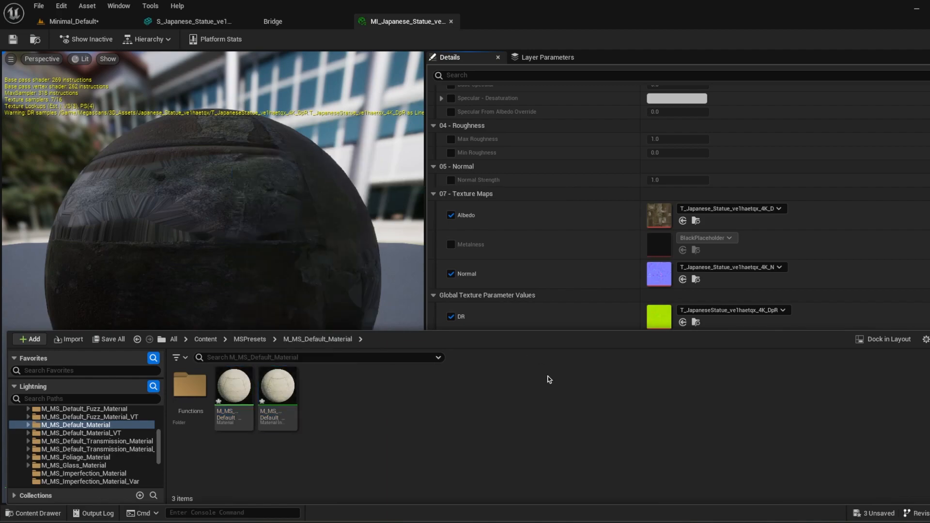
Step: In the new material instance, override Base Specular with 5.0, Min Roughness with 1.0 and Max Roughness with 4.0
double_click(285, 385)
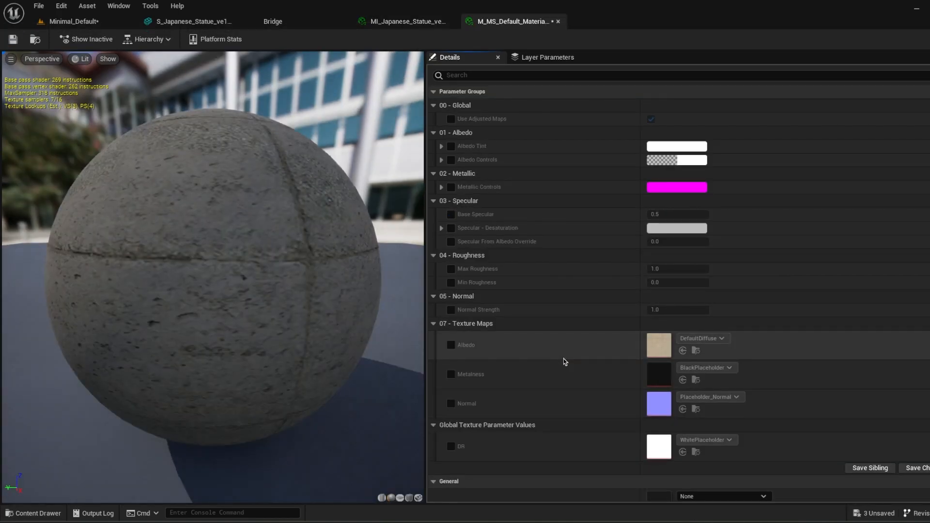
left_click(451, 214)
left_click(681, 213)
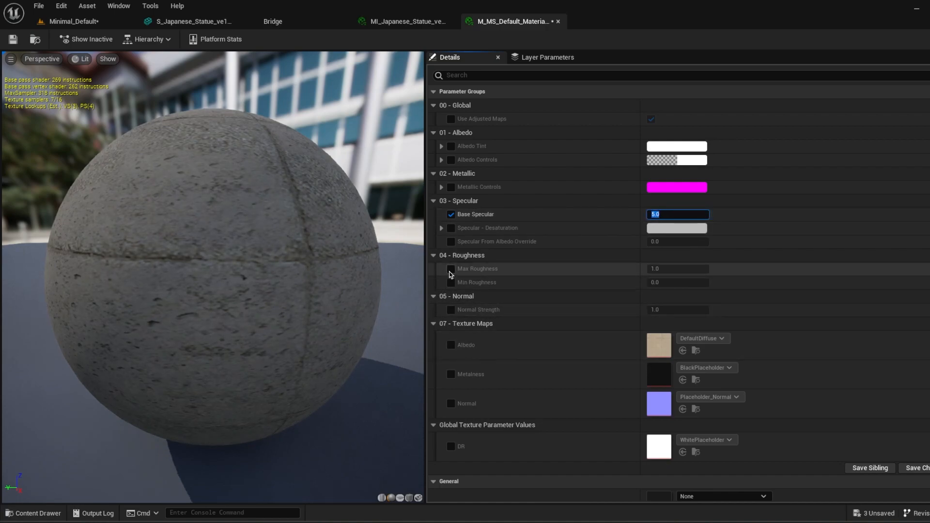
left_click(449, 288)
left_click(451, 282)
left_click(670, 282)
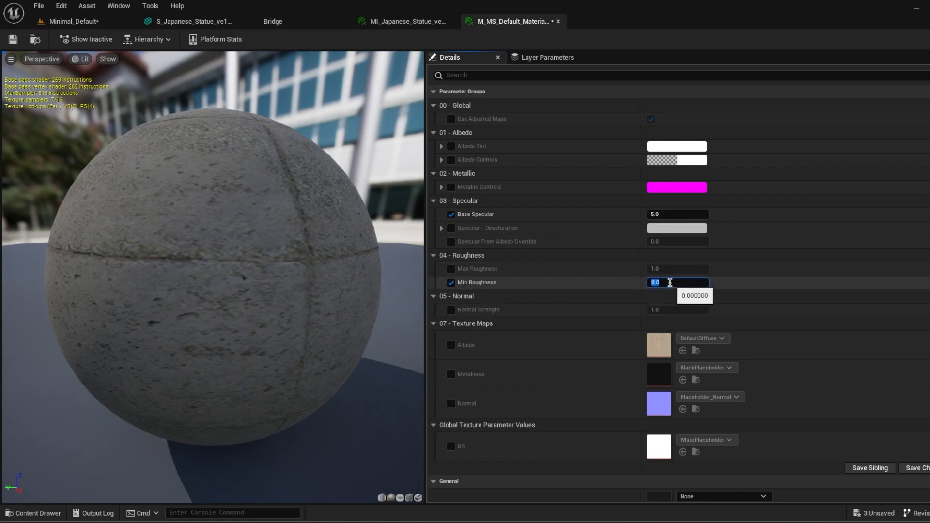
left_click(451, 269)
left_click(680, 270)
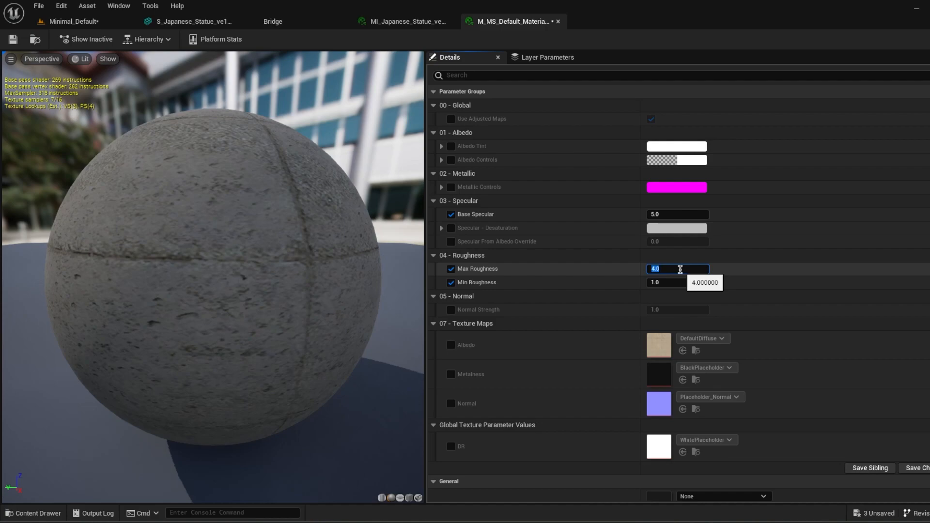
scroll(572, 372, "down", 2)
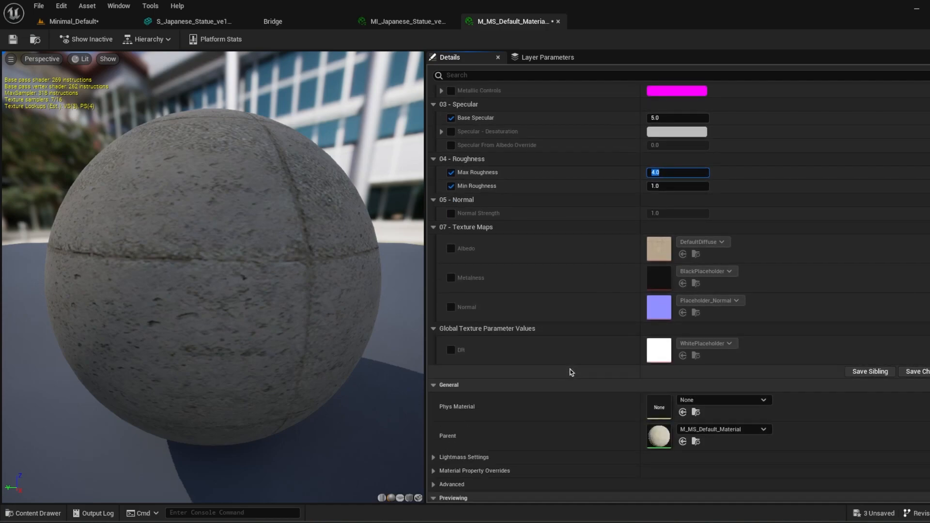
scroll(570, 372, "up", 2)
Step: Override the instance's Albedo Tint with a pink colour, hex sRGB FFA5B9FF
left_click(451, 146)
left_click(442, 146)
left_click(659, 147)
left_click(751, 229)
left_click_drag(802, 212, 802, 183)
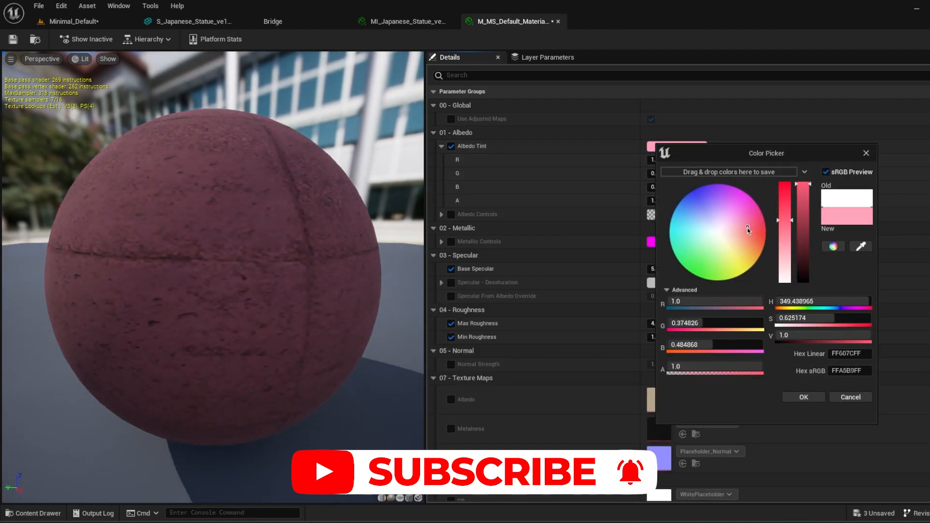
left_click(803, 398)
Step: Return to the Minimal_Default level and apply the pink material instance to the original statue
left_click(73, 21)
left_click(391, 250)
key("f")
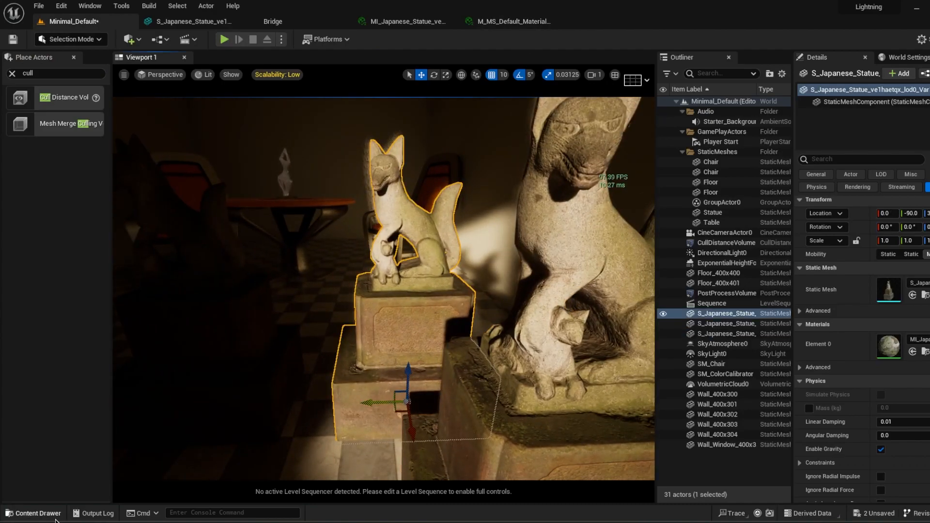
left_click(57, 517)
left_click_drag(276, 461, 456, 327)
Step: Compare the pink statue with the stone copy beside it from several distances, and inspect the material instance asset
mouse_move(393, 268)
right_mouse_down()
mouse_move(404, 268)
mouse_move(393, 268)
right_mouse_up()
key("s")
key("w")
key("s")
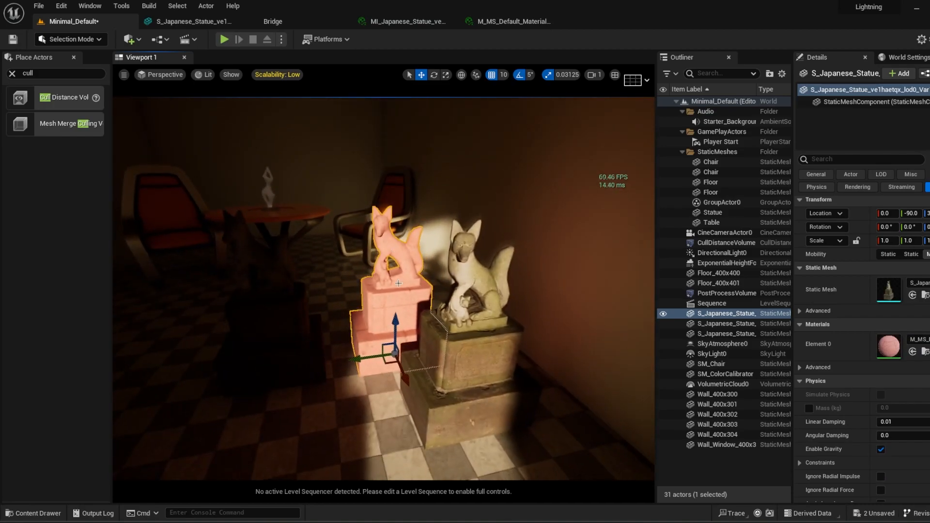
left_click(721, 471)
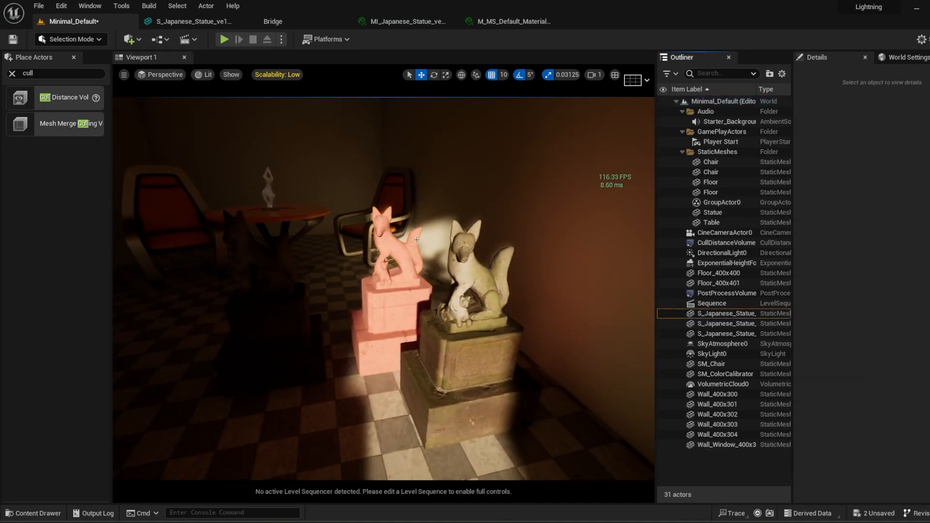
key("w")
right_click_drag(432, 308, 394, 308)
key("s")
right_click_drag(422, 409, 451, 406)
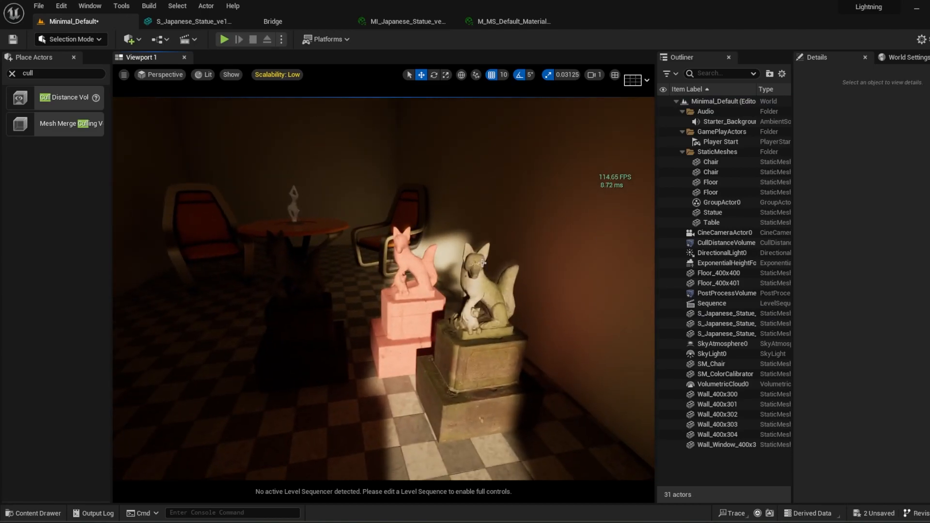
left_click(31, 513)
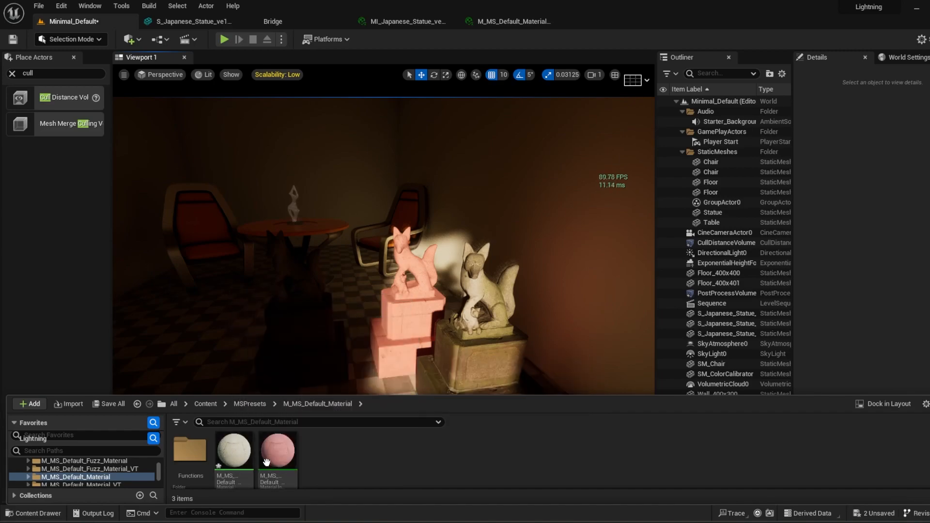
mouse_move(290, 466)
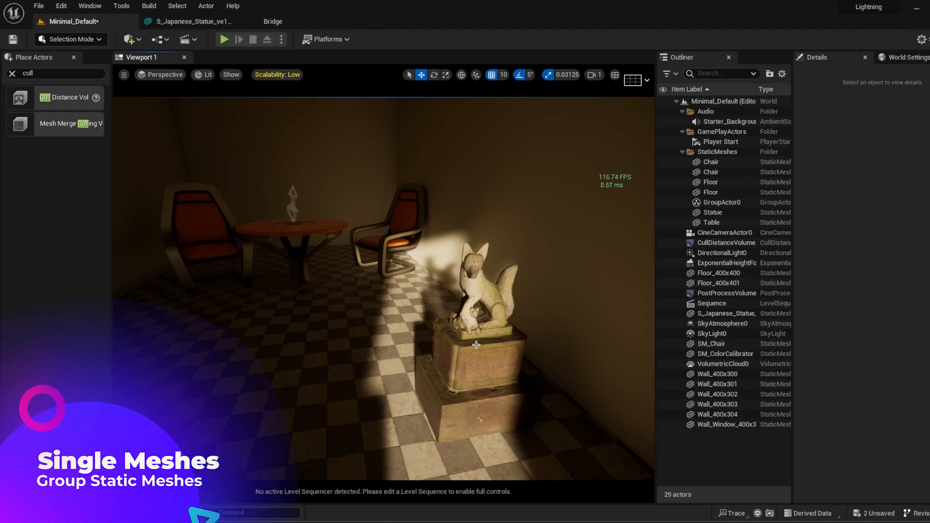
Step: Examine the separate meshes in the room and the frame rate from several distances
right_click_drag(359, 299, 427, 356)
key("w")
key("s")
key("w")
key("w")
key("s")
key("w")
key("s")
key("w")
key("s")
key("w")
key("s")
key("w")
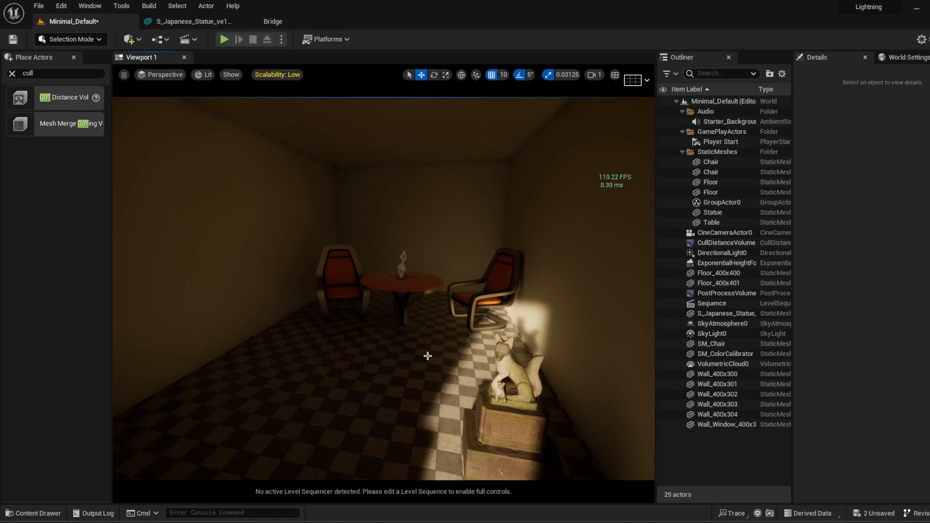
Step: Create an Actor Blueprint class named Tutorial1 in the M_MS_Default_Material folder
left_click(33, 513)
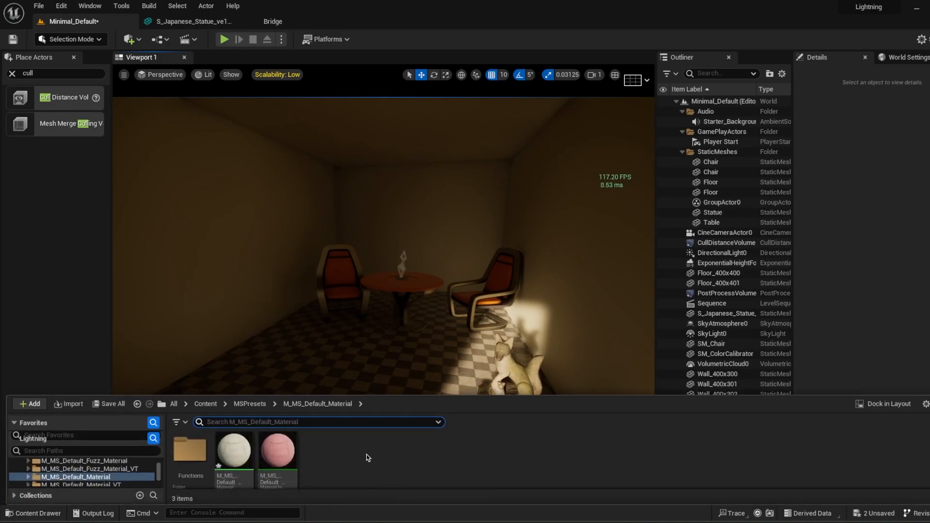
right_click(339, 463)
left_click(392, 156)
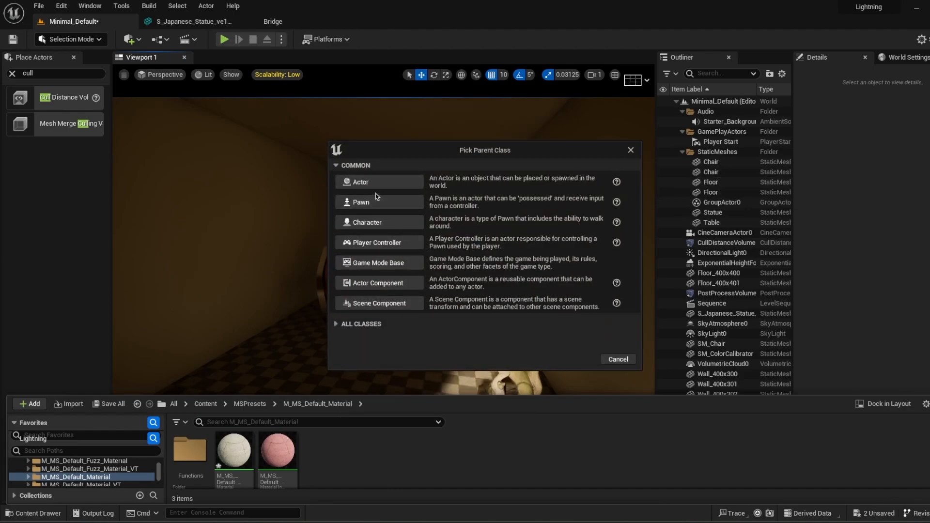
left_click(376, 186)
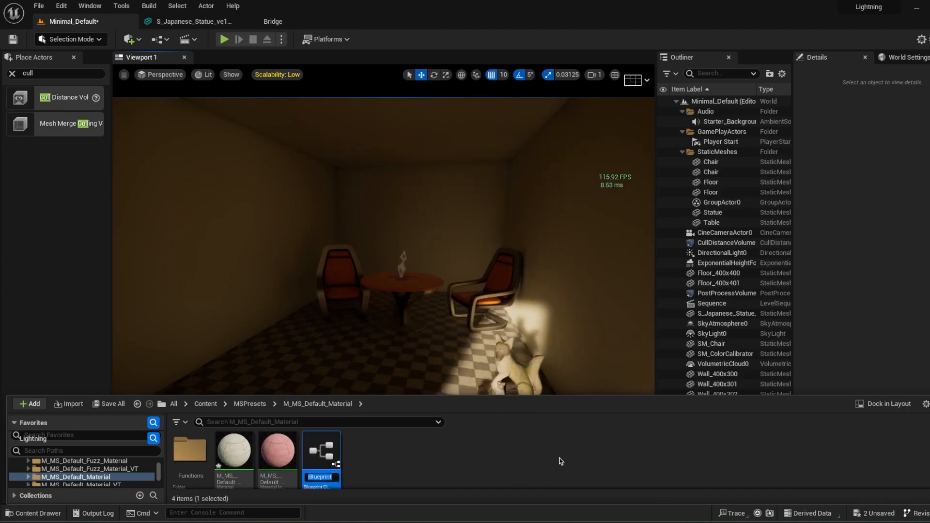
type("Tutorial1")
key("Return")
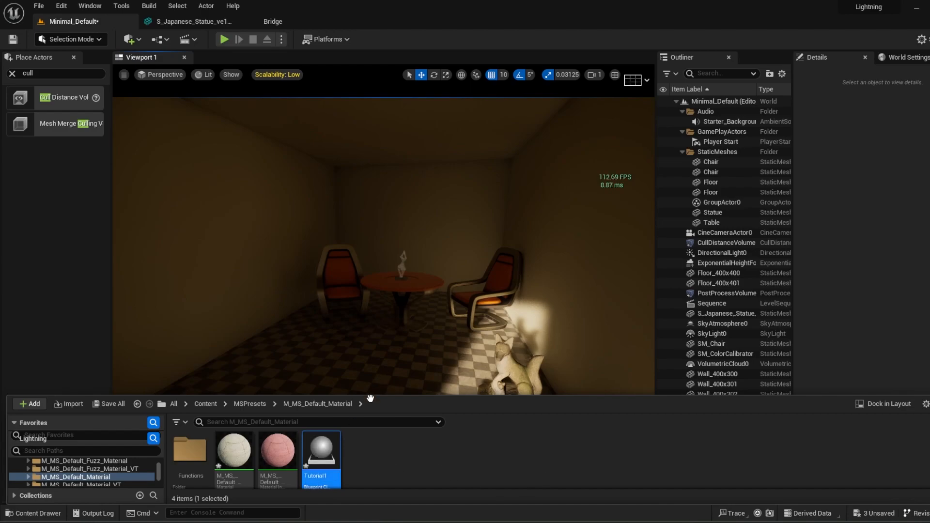
Step: Open the Tutorial1 Blueprint, add a Cube component and scale it uniformly to 0.1875
double_click(322, 453)
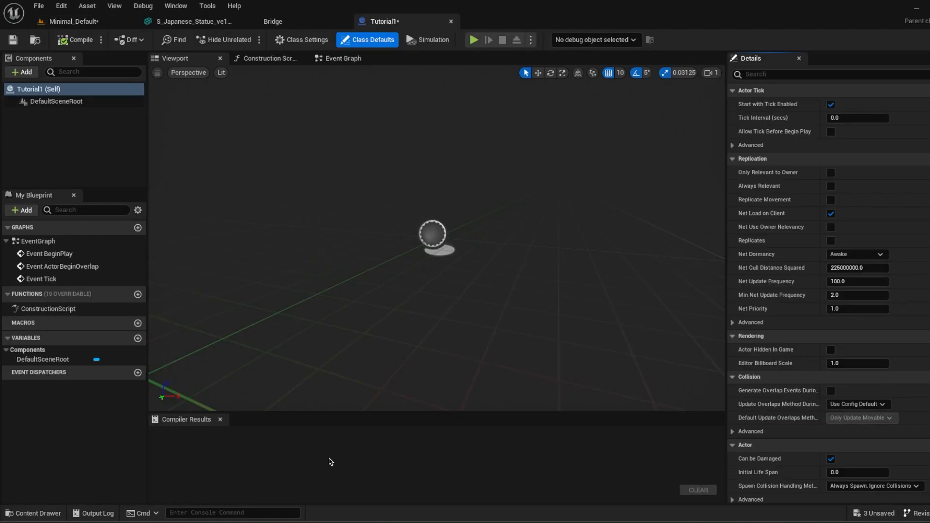
left_click(22, 71)
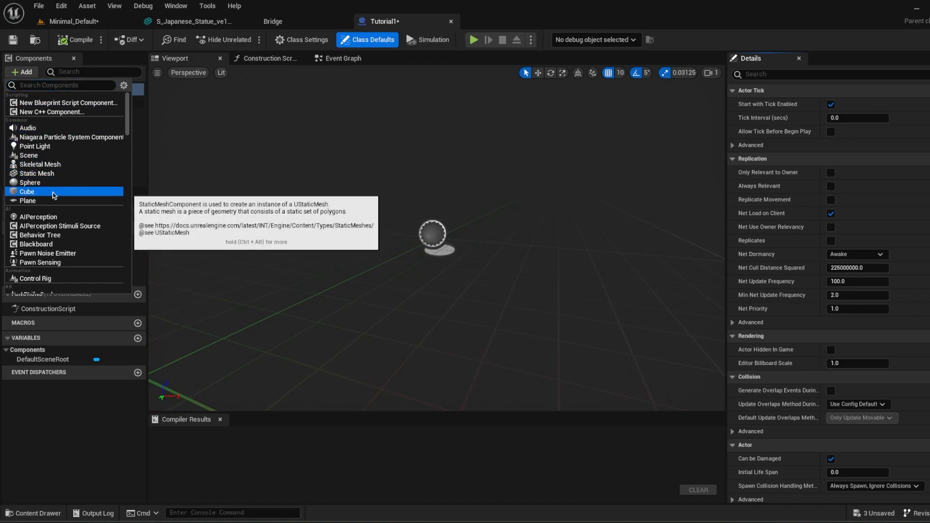
left_click(30, 191)
left_click(80, 159)
left_click(48, 113)
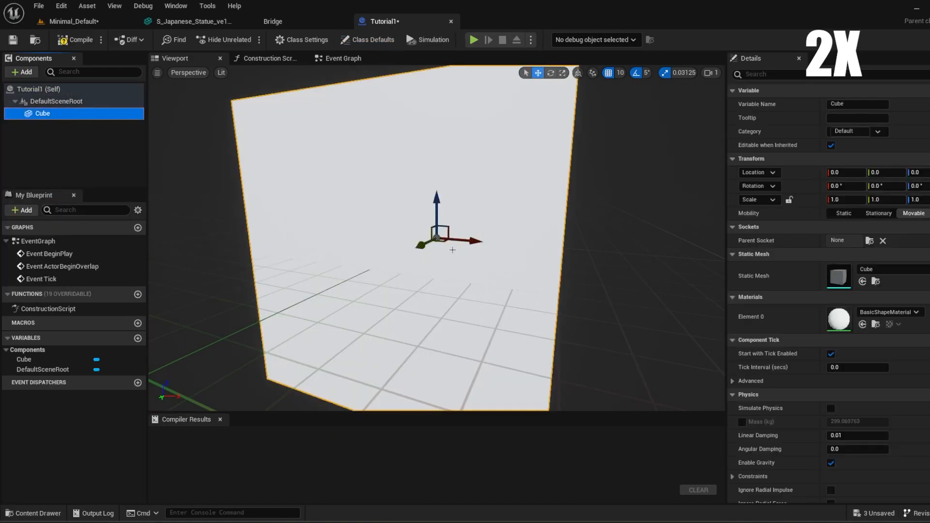
left_click(447, 248)
key("r")
left_click_drag(437, 238, 402, 262)
Step: Duplicate the small cube and move the copy straight up above the original
left_click(46, 127)
left_click(48, 117)
key("ctrl+d")
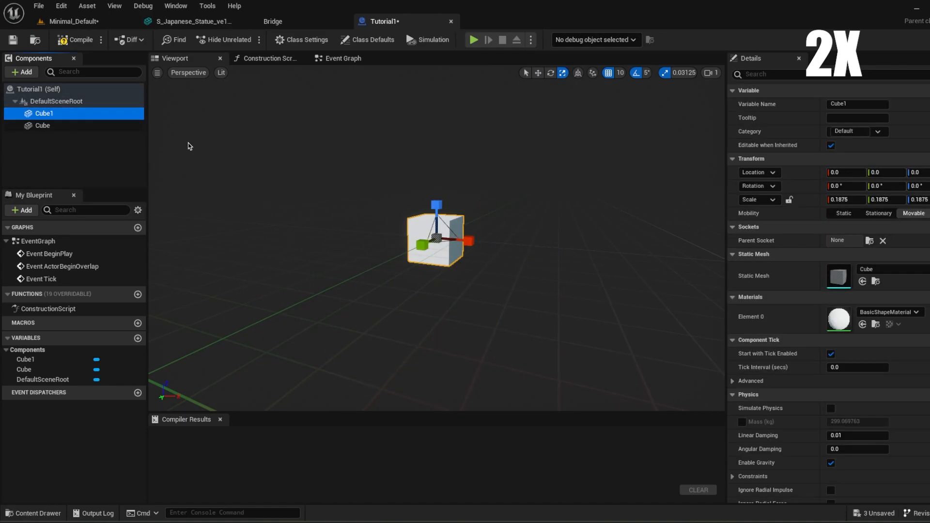
left_click(416, 227)
key("w")
left_click_drag(434, 203, 434, 132)
Step: Make three more cube copies, arrange all five cubes as a vertical cross with gaps between them, and compile the Blueprint
left_click(299, 163)
left_click(49, 126)
key("ctrl+d")
left_click_drag(466, 168, 354, 65)
key("ctrl+d")
key("ctrl+d")
left_click_drag(388, 95, 472, 90)
left_click(75, 40)
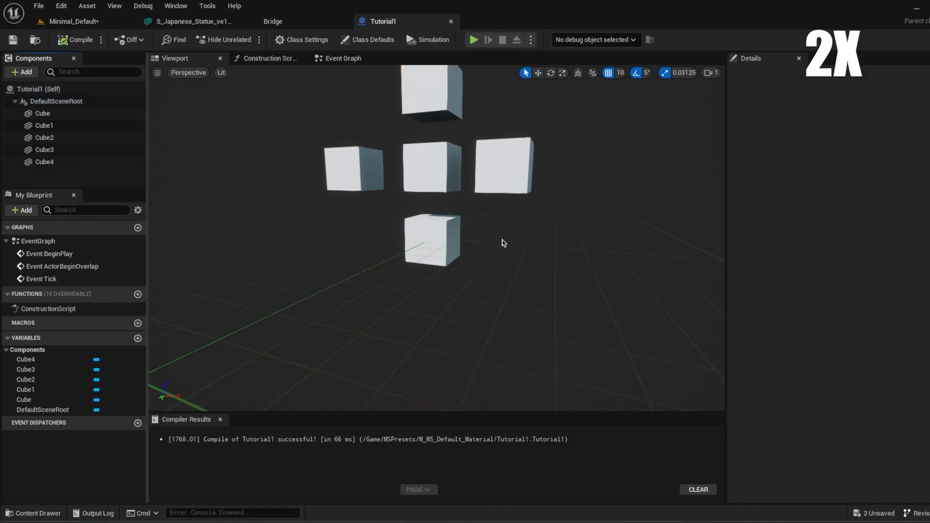
scroll(501, 241, "down", 5)
right_click_drag(436, 238, 446, 257)
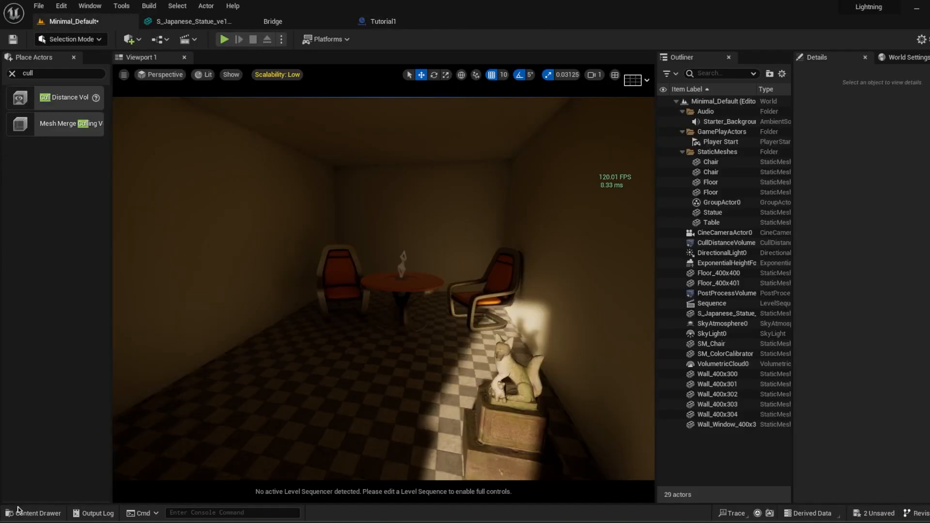
Step: Place the Tutorial1 Blueprint in the Minimal_Default level beside the fox statue and inspect the placed actor's cube components
left_click(17, 510)
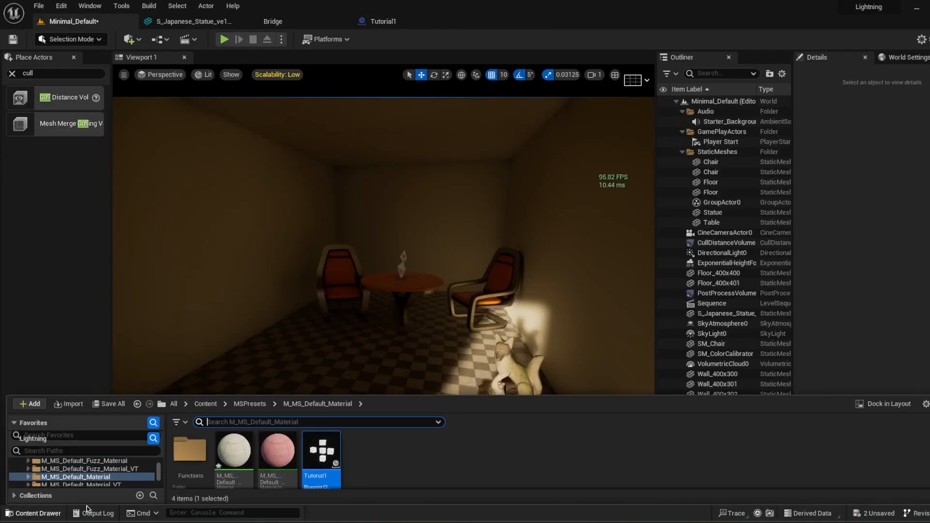
left_click_drag(320, 465, 448, 343)
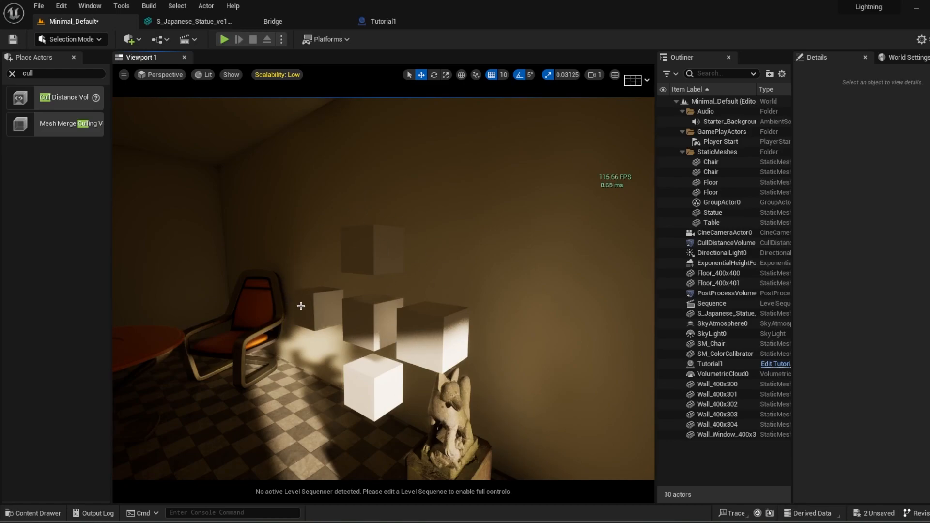
left_click(383, 332)
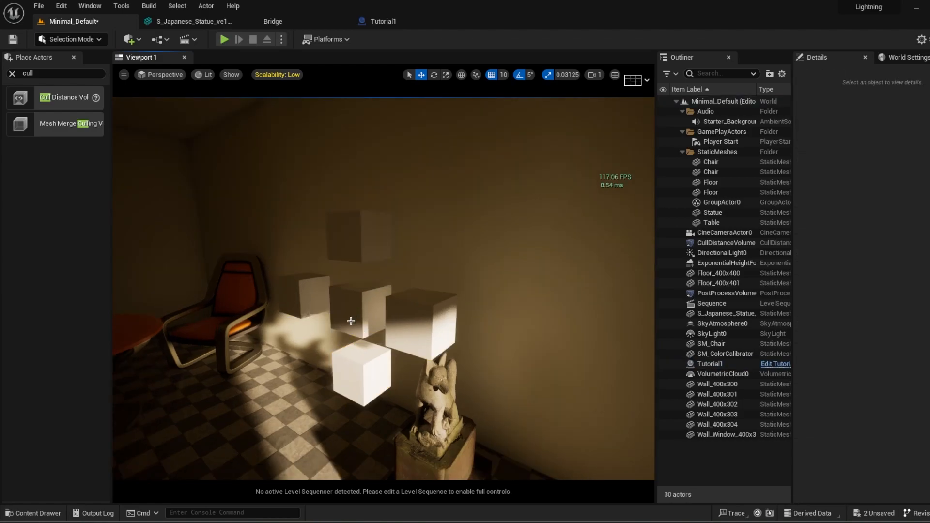
left_click(350, 321)
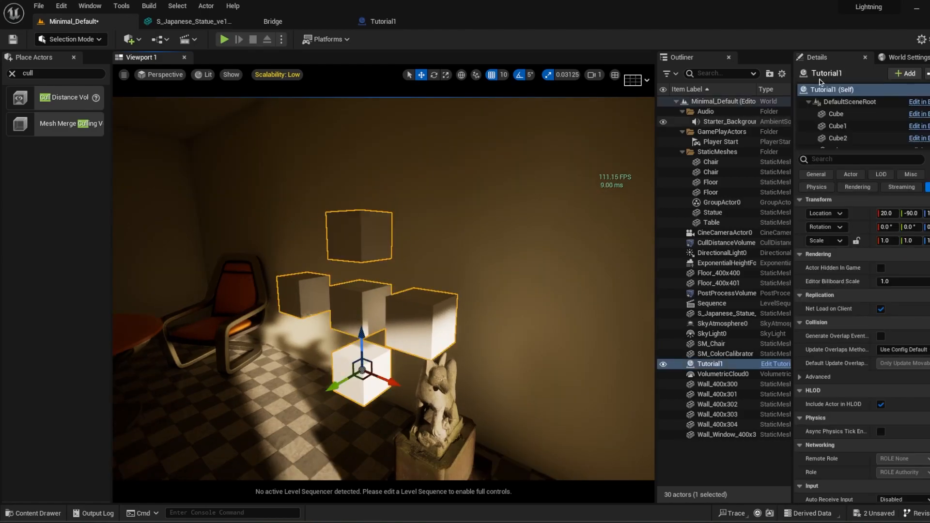
scroll(833, 128, "down", 1)
Step: Convert the placed Tutorial1 actor to a static mesh named StaticMesh4 in the Content folder
left_click(208, 6)
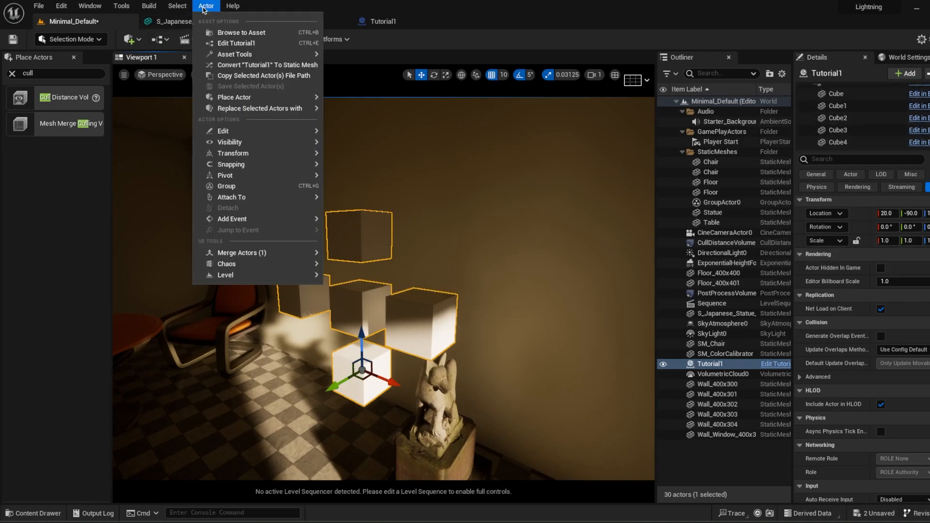
left_click(269, 65)
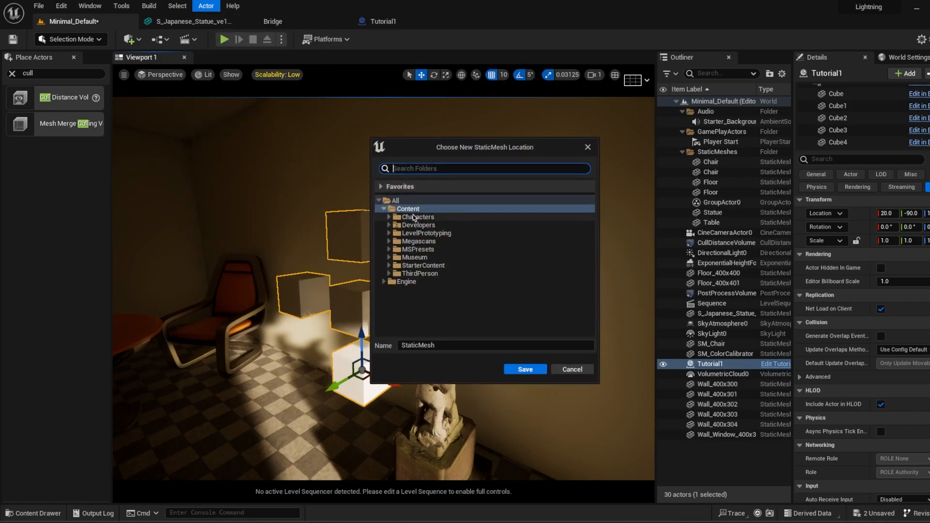
left_click(472, 346)
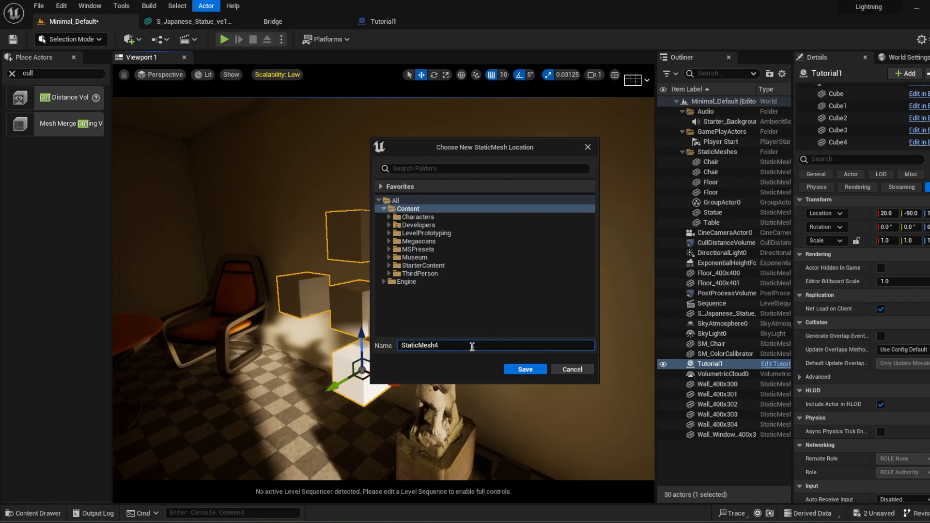
type("4")
key("Return")
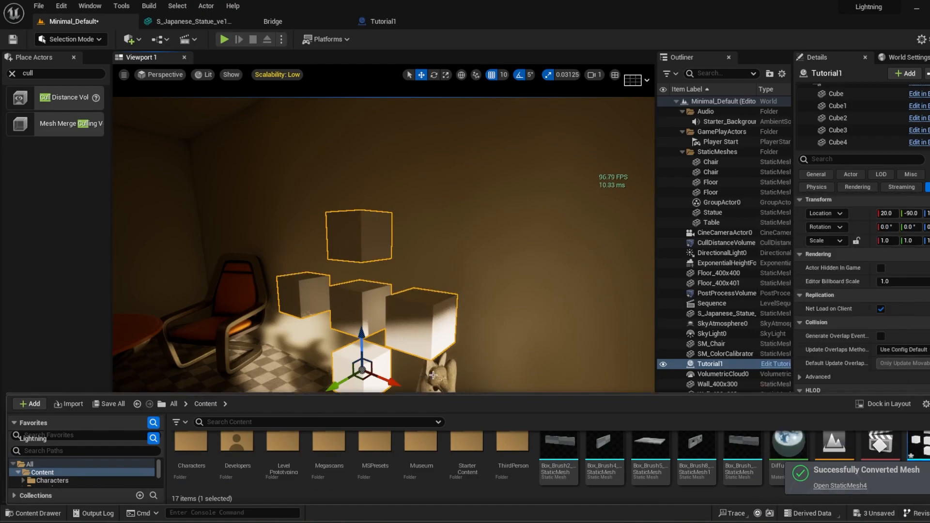
Step: Replace the selected Tutorial1 actor with StaticMesh4, keeping Copy Properties enabled, and select the replaced actor
right_click(350, 296)
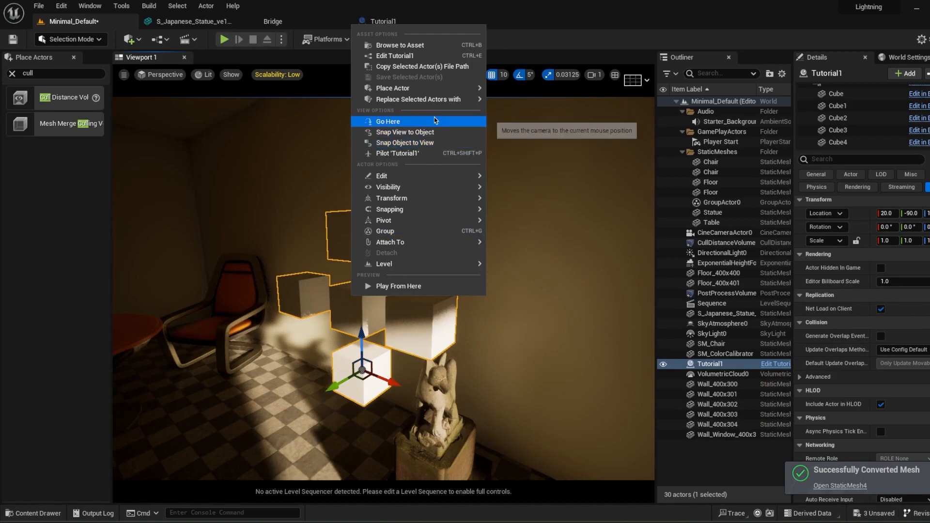
mouse_move(436, 100)
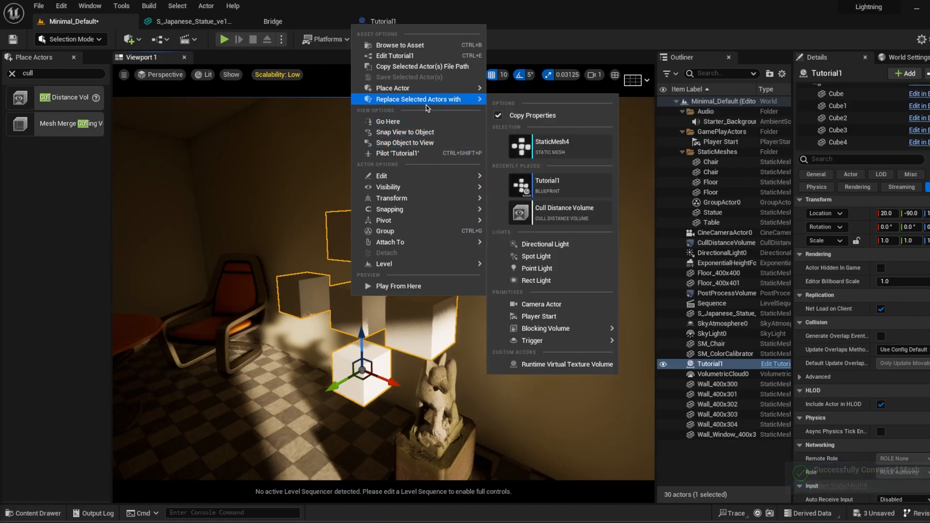
left_click(556, 155)
key("Escape")
left_click(707, 364)
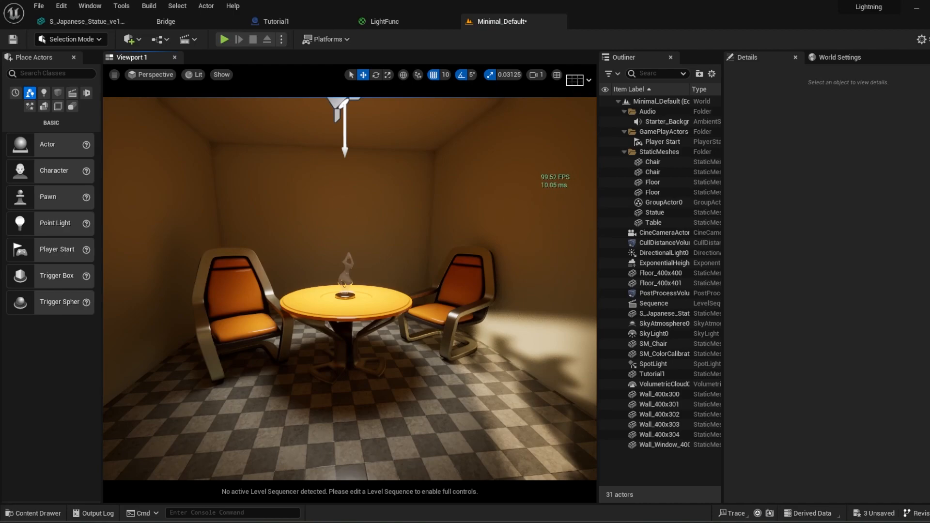
Step: Select the spotlight above the table and view the material asset types that can be created in the Content folder
left_click(344, 106)
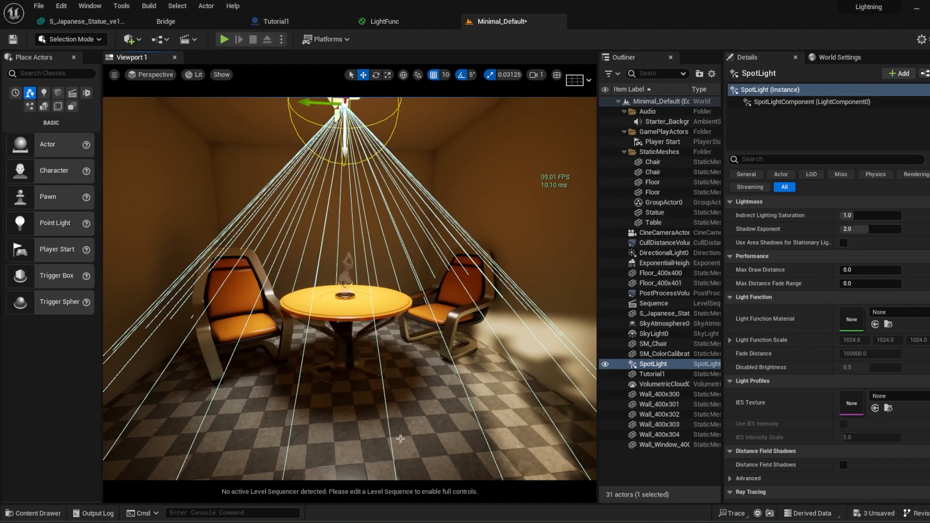
left_click(649, 487)
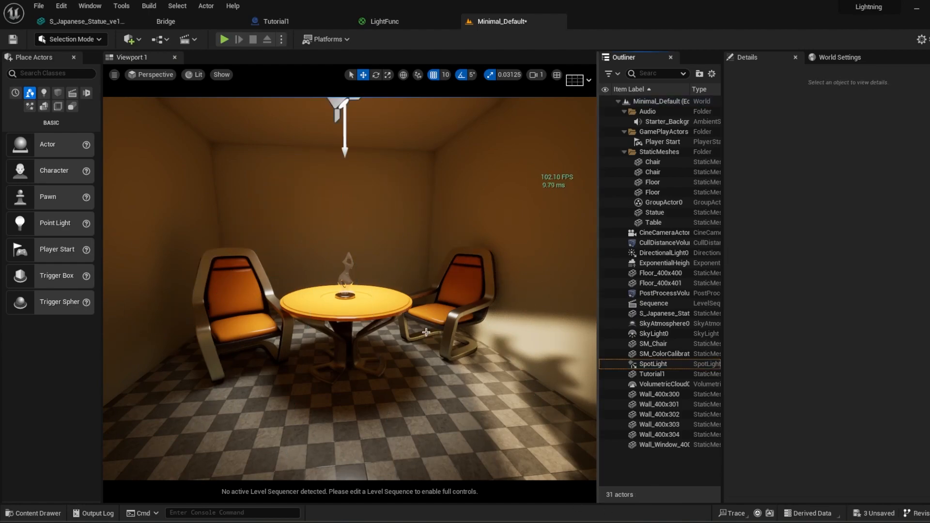
left_click(335, 102)
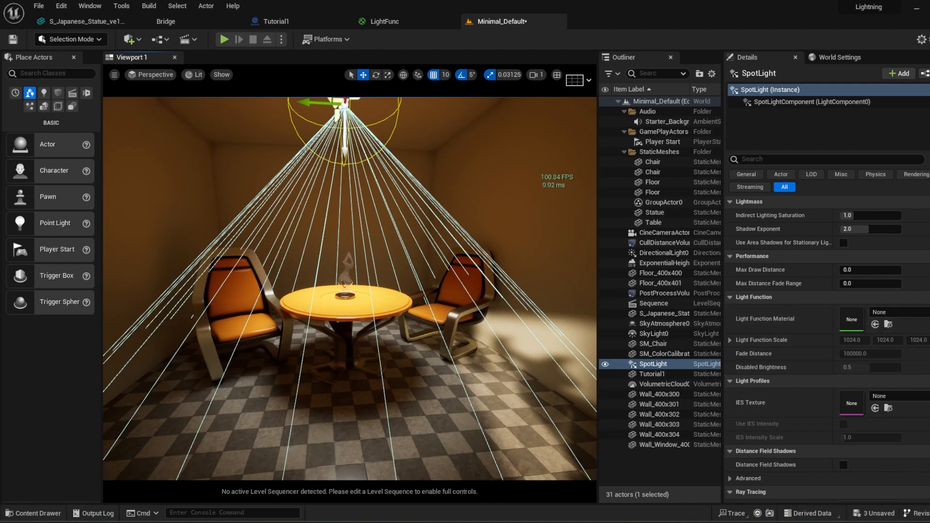
left_click(34, 513)
right_click(637, 497)
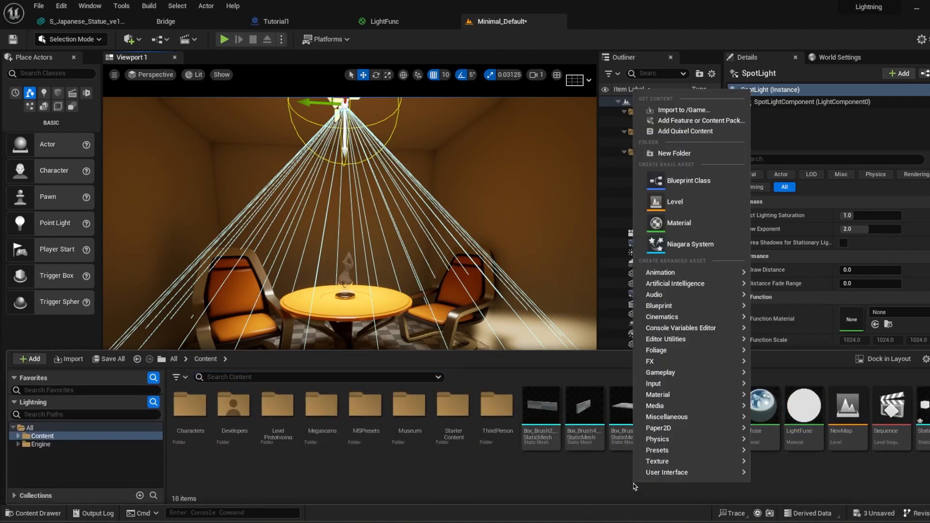
mouse_move(676, 395)
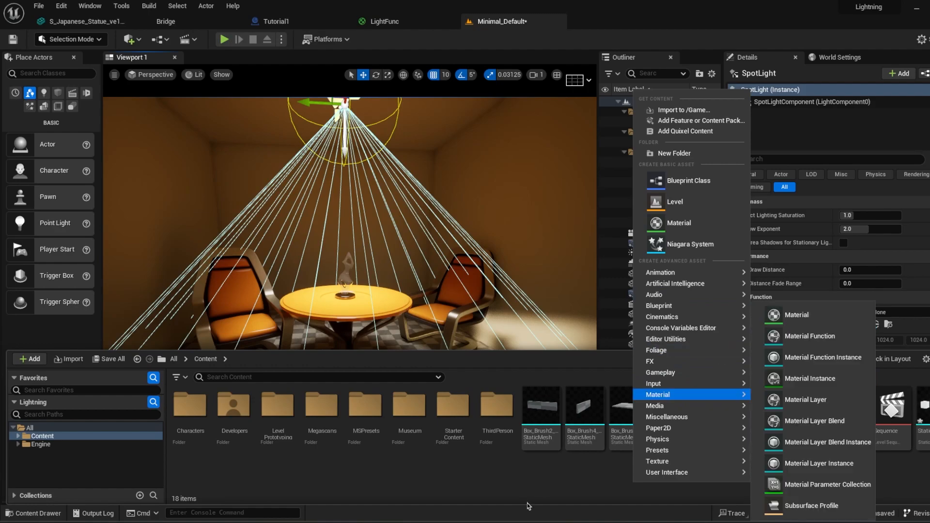
left_click(527, 472)
Step: Examine the LightFunc material's node graph and its material domain setting
left_click(385, 21)
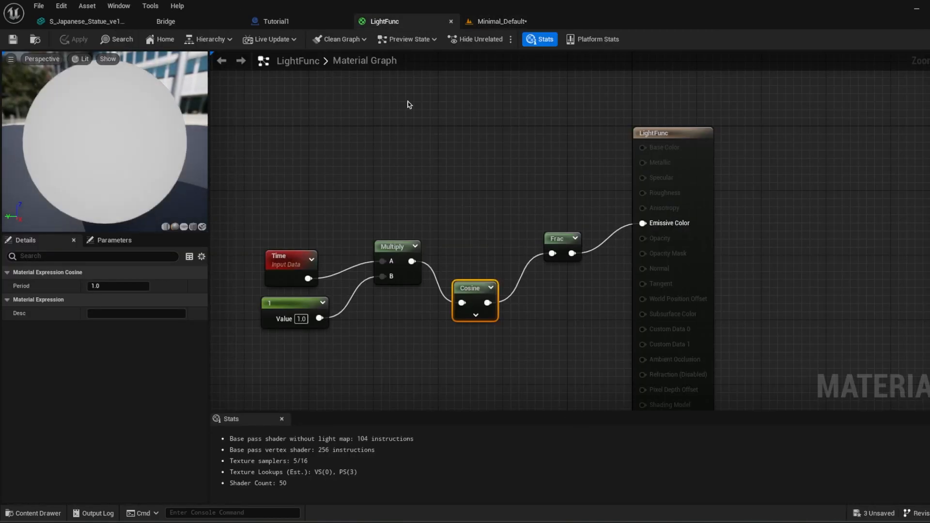
left_click(434, 143)
left_click(666, 134)
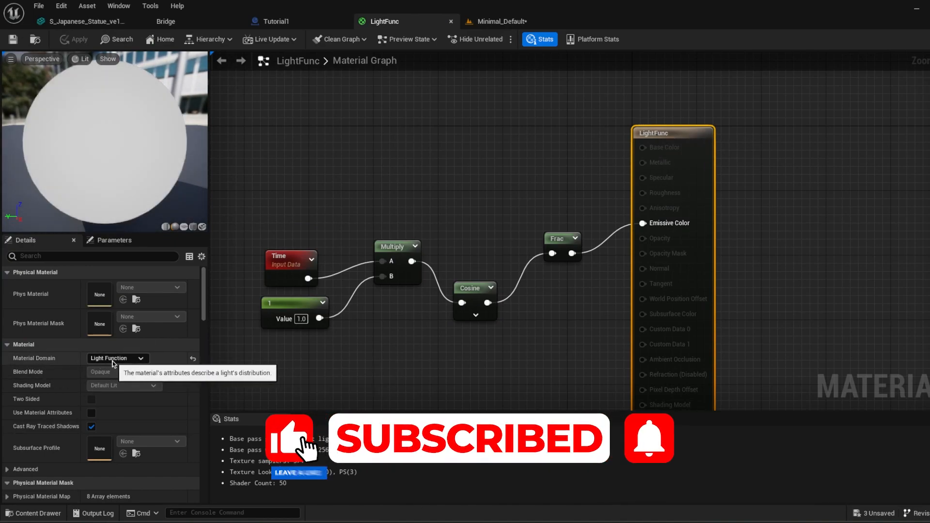
left_click(264, 203)
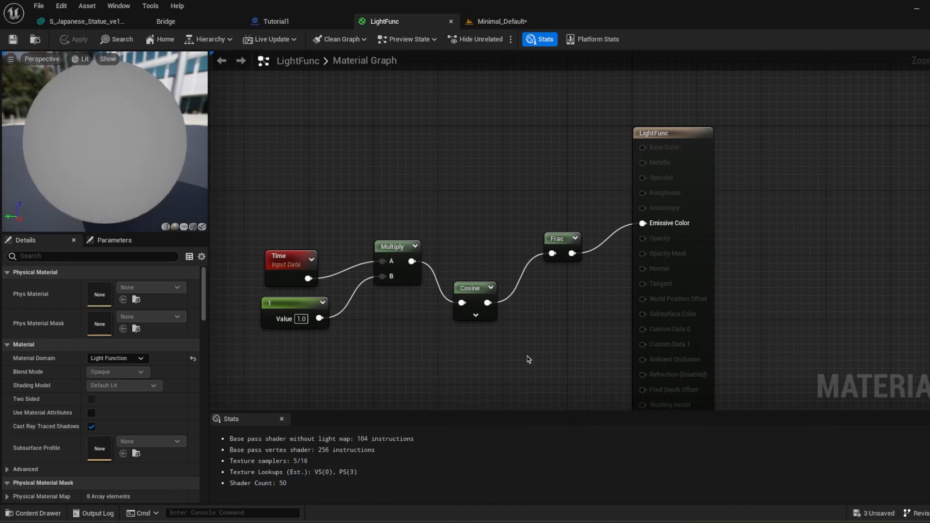
Step: Return to the Minimal_Default level and assign LightFunc as the spotlight's light function material
left_click(103, 22)
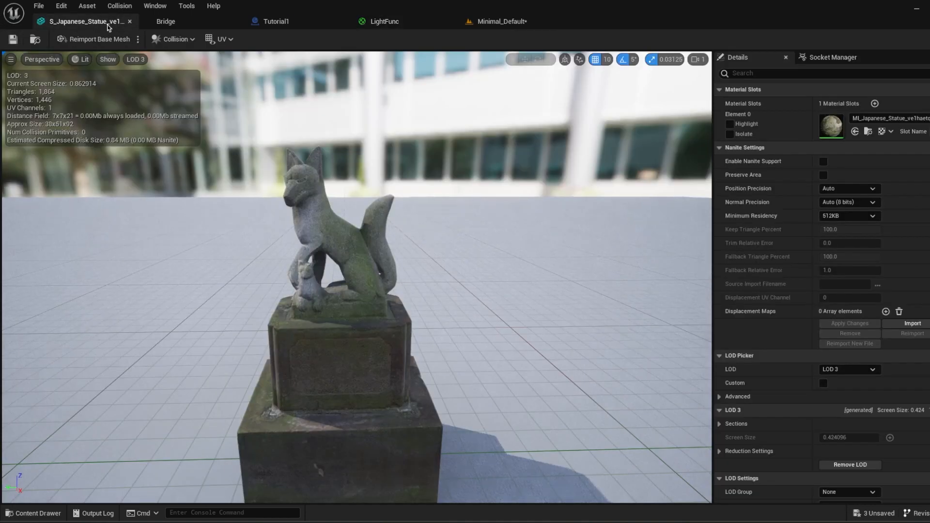
left_click(307, 21)
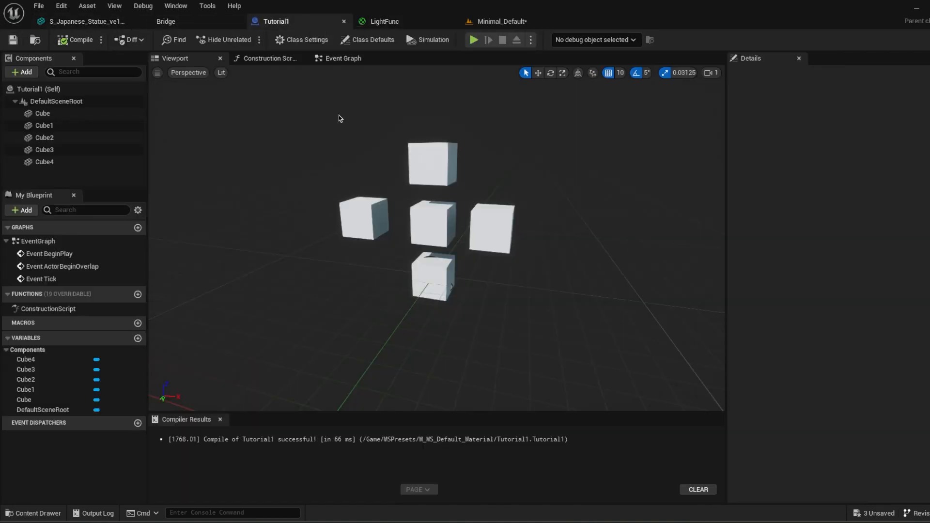
left_click(499, 21)
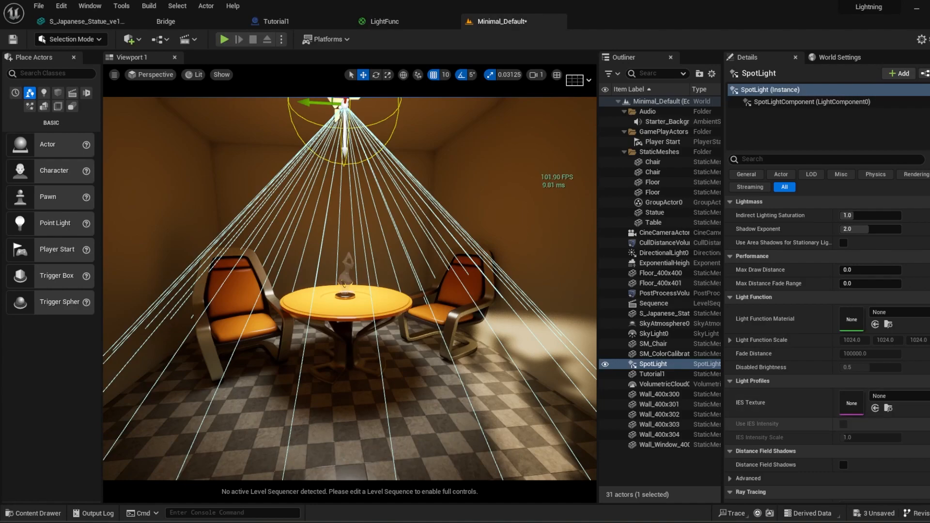
left_click(34, 513)
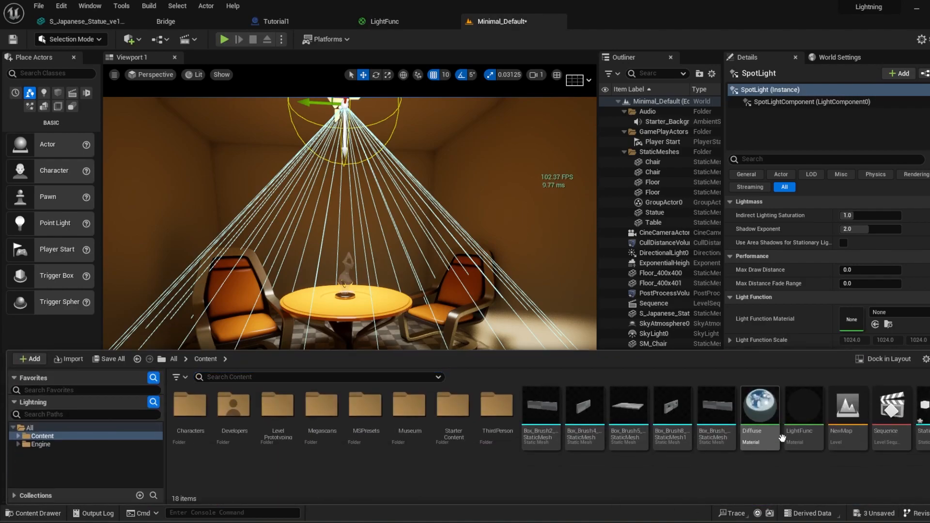
left_click_drag(807, 429, 852, 320)
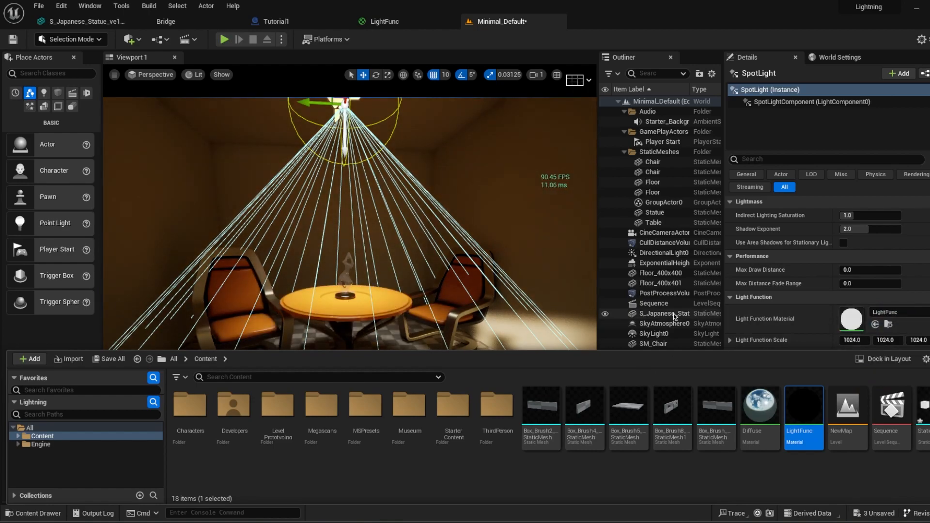
Step: Examine the spotlight's animated effect on the table and chairs from several distances
left_click_drag(639, 351, 638, 464)
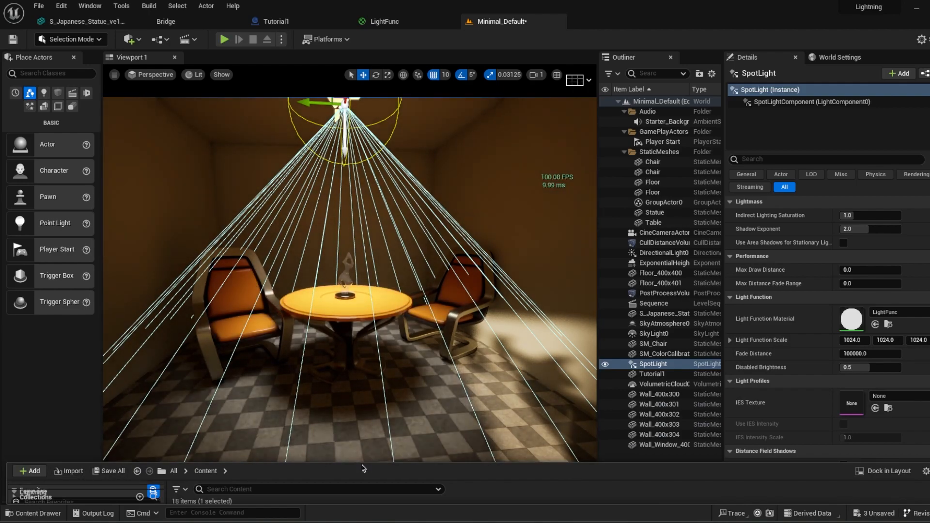
left_click_drag(363, 463, 373, 350)
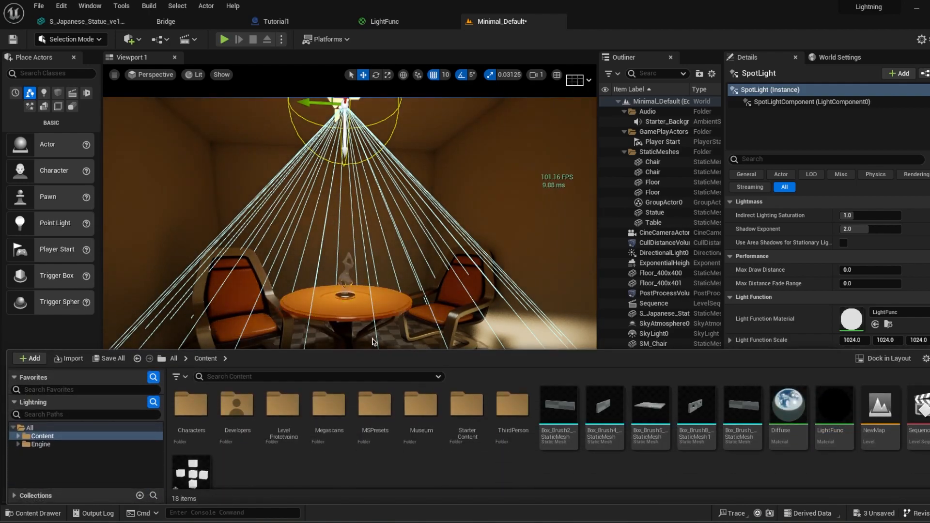
scroll(417, 295, "down", 2)
key("s")
mouse_move(417, 295)
right_mouse_down()
mouse_move(408, 308)
mouse_move(416, 293)
mouse_move(416, 306)
right_mouse_up()
key("w")
key("s")
key("w")
key("w")
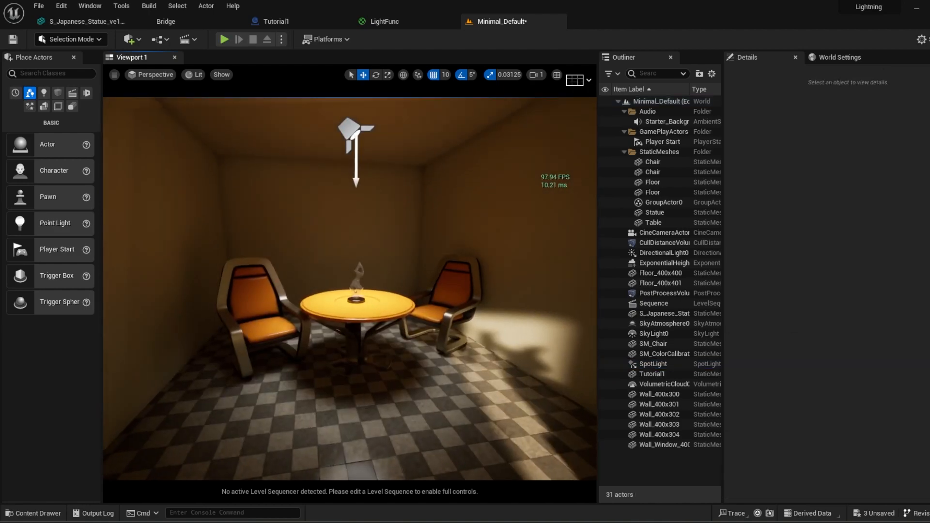
right_click_drag(452, 341, 443, 341)
key("w")
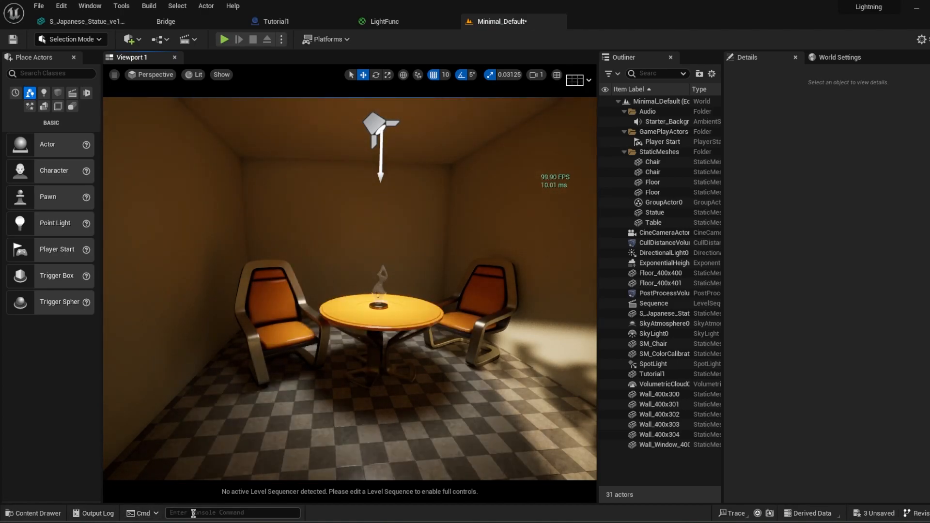
Step: Run the Profile GPU console command and place the profiling window beside the lit table area
left_click(194, 513)
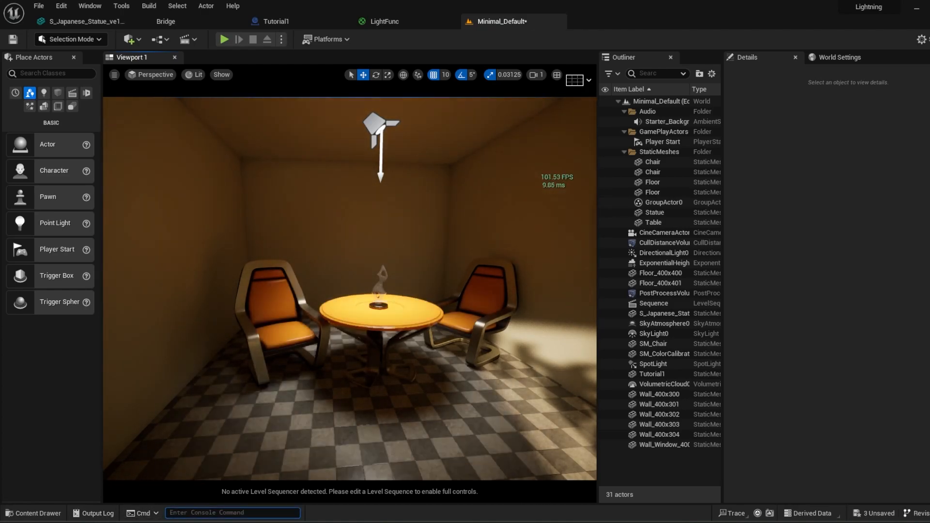
type("Profile ")
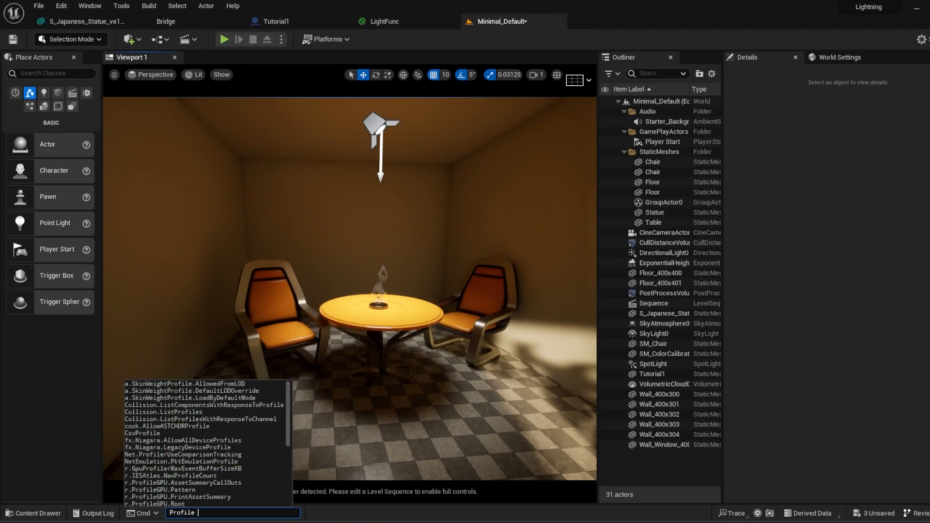
type("GPU")
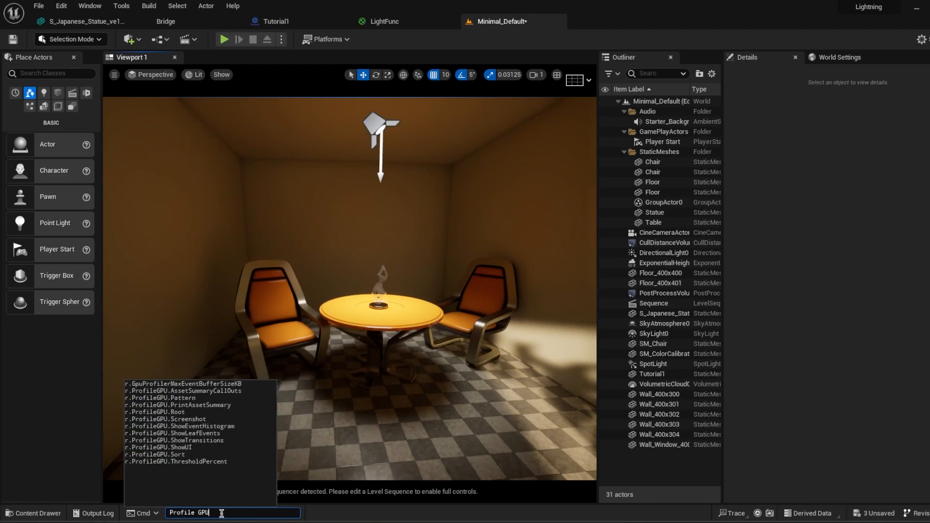
key("Return")
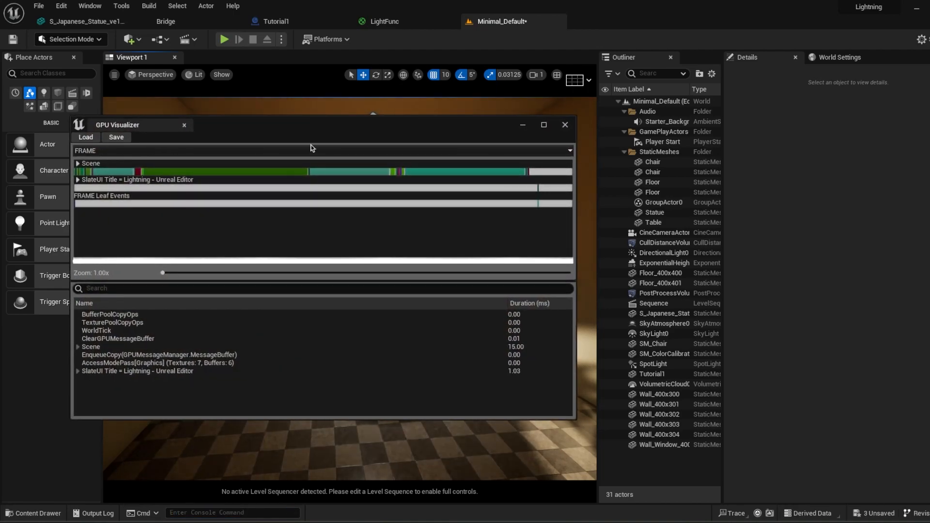
left_click_drag(115, 124, 435, 154)
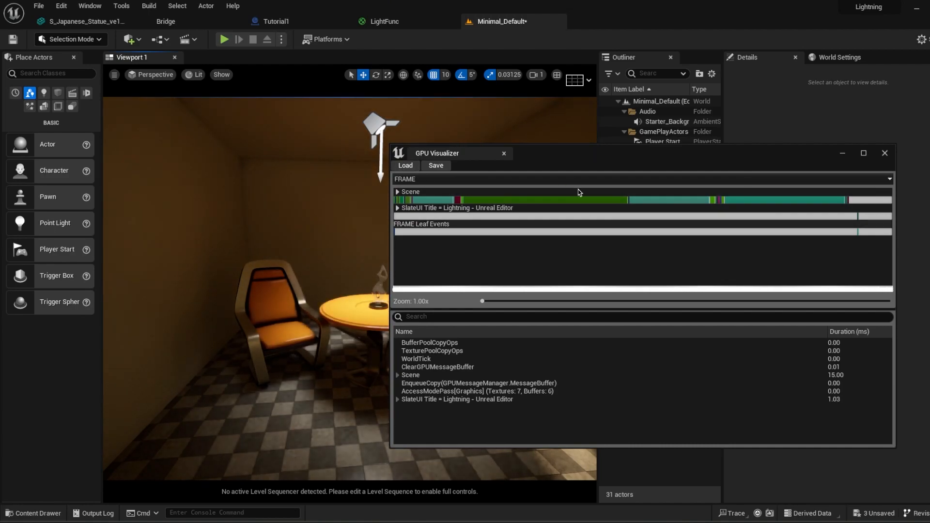
Step: Inspect the PostProcessing, Lights and DiffuseIndirectAndAO passes in the GPU frame profile
mouse_move(532, 202)
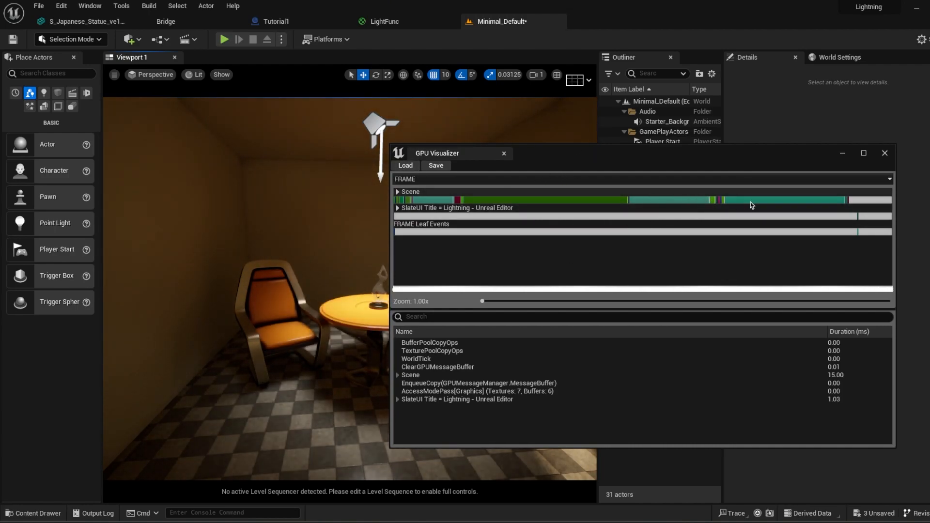
mouse_move(758, 202)
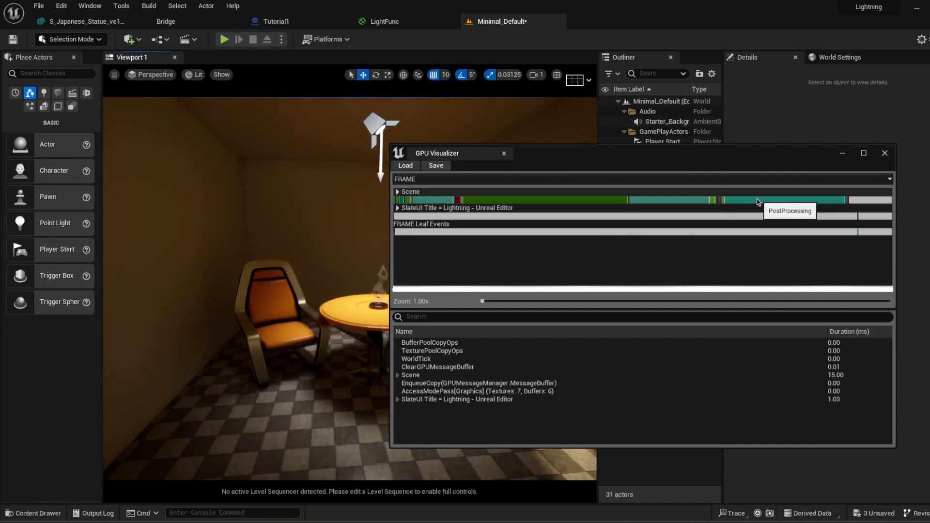
left_click(749, 202)
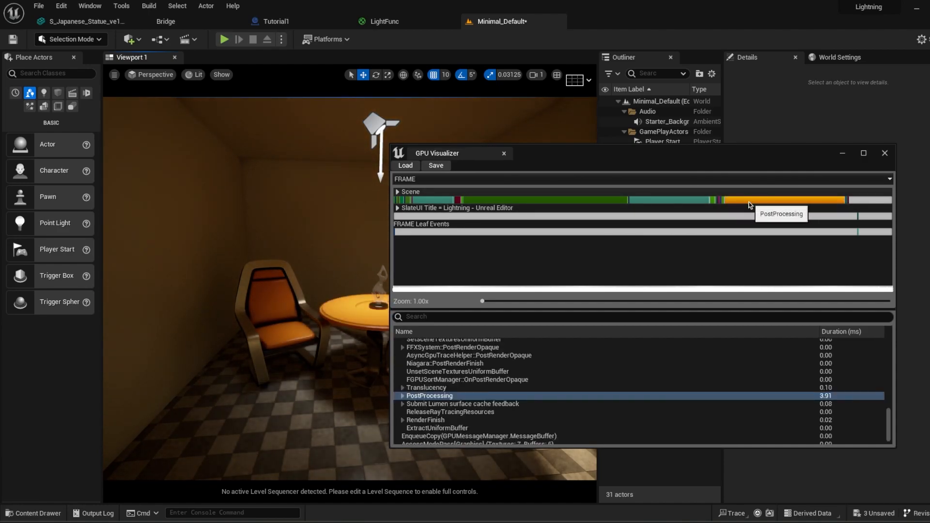
left_click(672, 203)
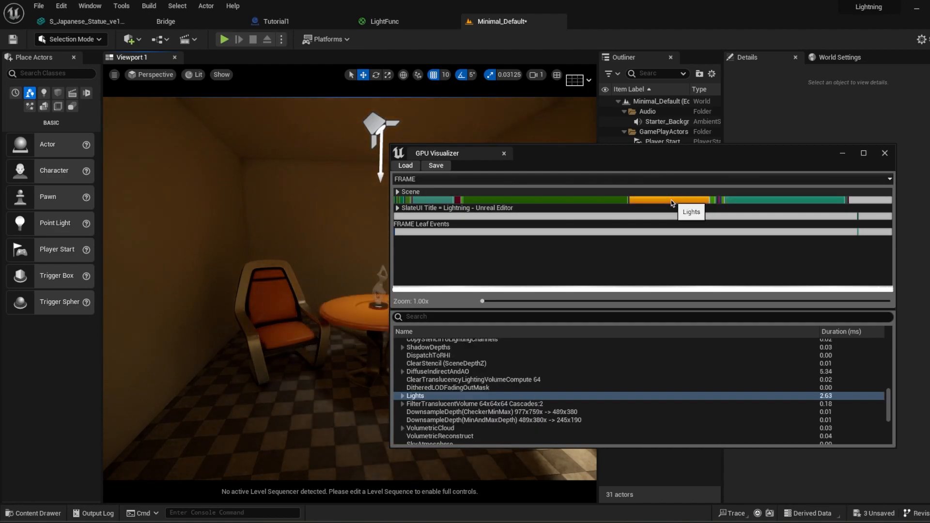
left_click(558, 203)
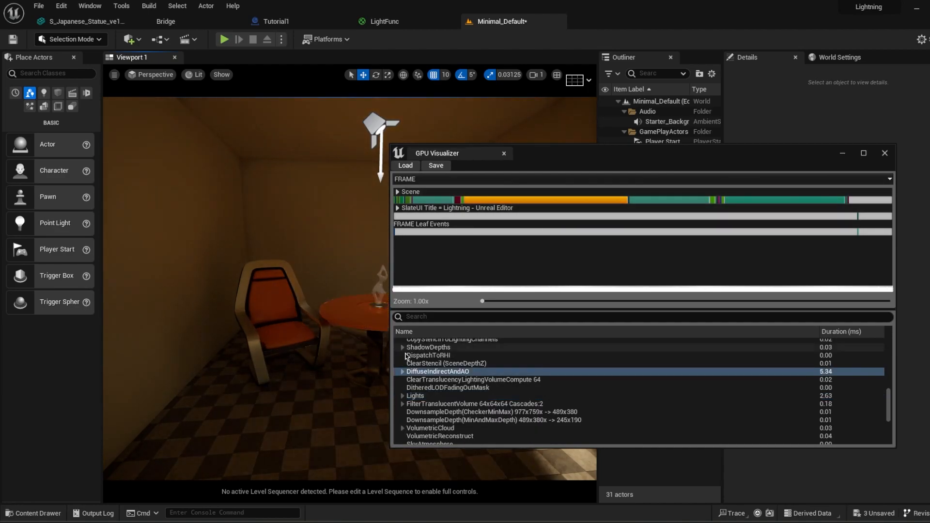
Step: Expand DiffuseIndirectAndAO and its LumenScreenProbeGather entry and read through the durations of the individual passes
left_click(402, 372)
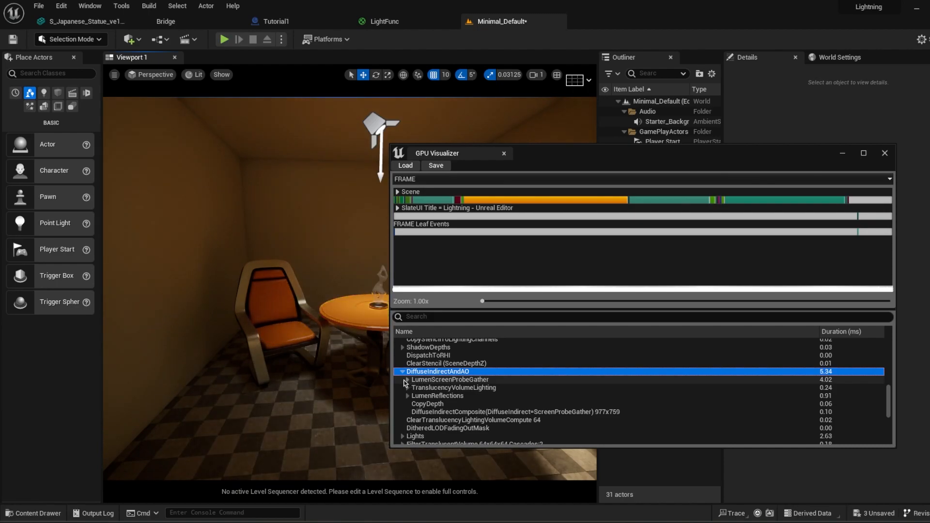
left_click(407, 380)
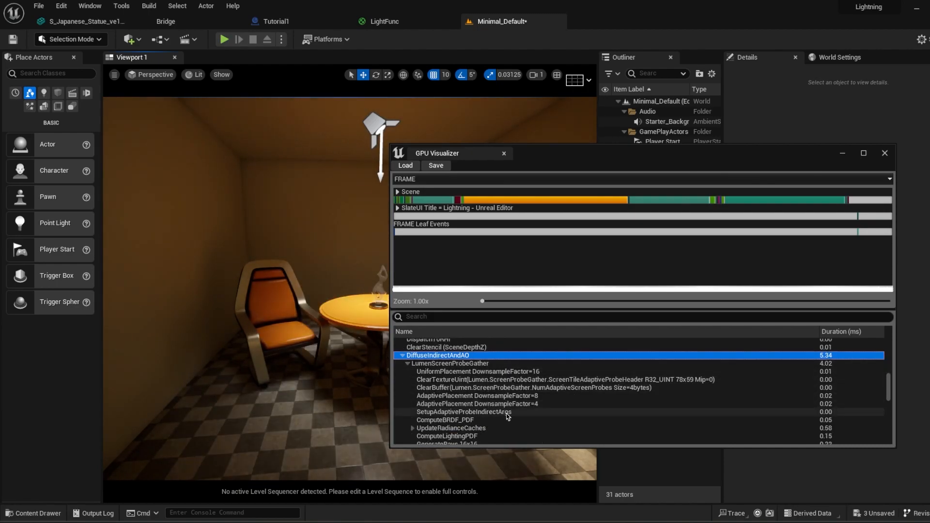
scroll(487, 397, "down", 3)
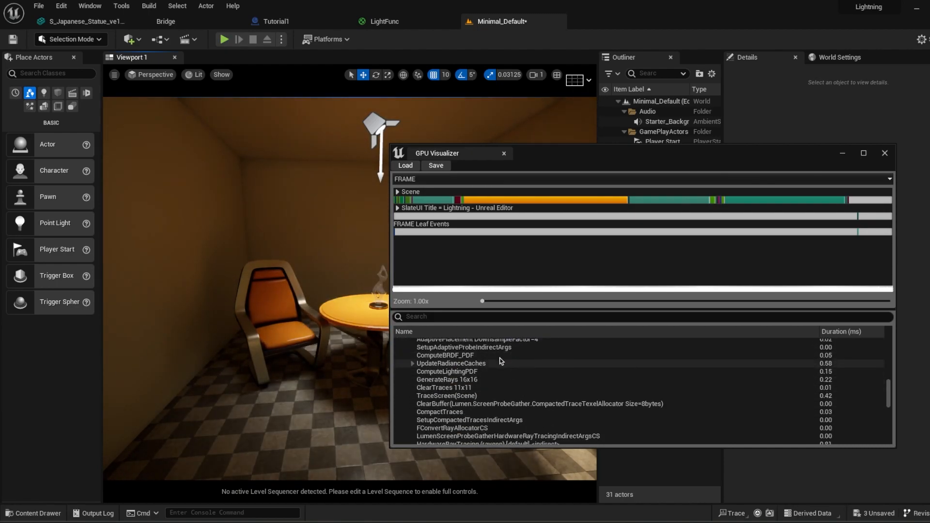
scroll(467, 387, "down", 2)
scroll(466, 388, "down", 4)
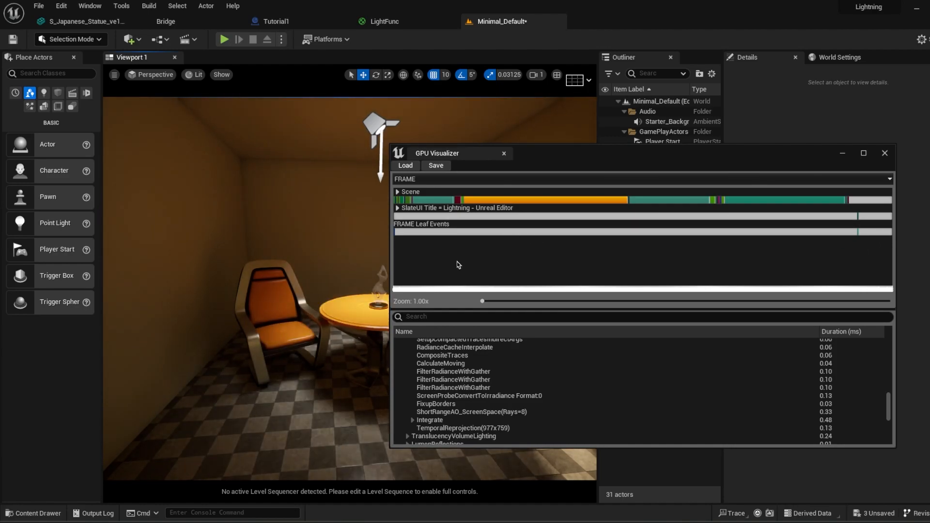
Step: Break down the Lights pass into DirectLighting and InjectTranslucencyLightingVolume and examine their durations
left_click(669, 204)
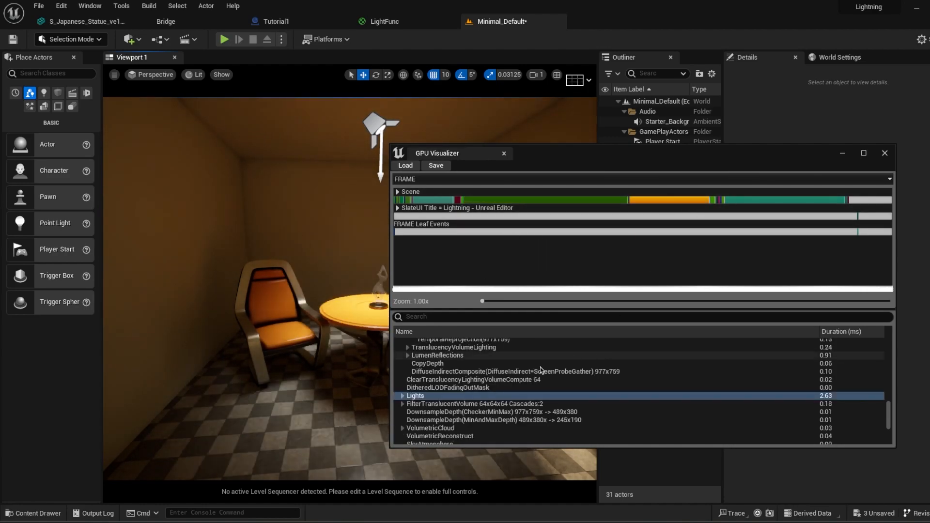
left_click(403, 395)
scroll(505, 418, "down", 1)
scroll(505, 418, "down", 1)
left_click(407, 372)
left_click(412, 380)
left_click(413, 388)
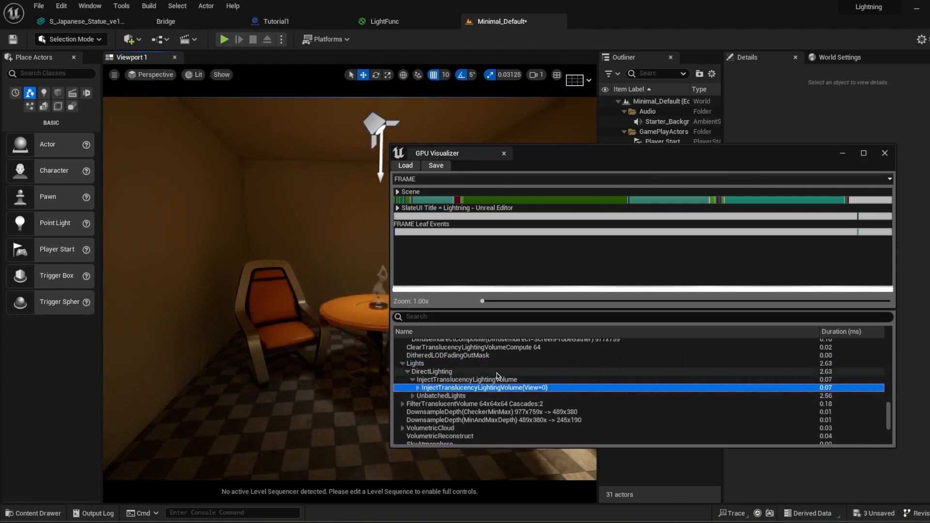
scroll(436, 387, "up", 1)
Step: Remove the spotlight above the table from the level and close the GPU profile
left_click(380, 127)
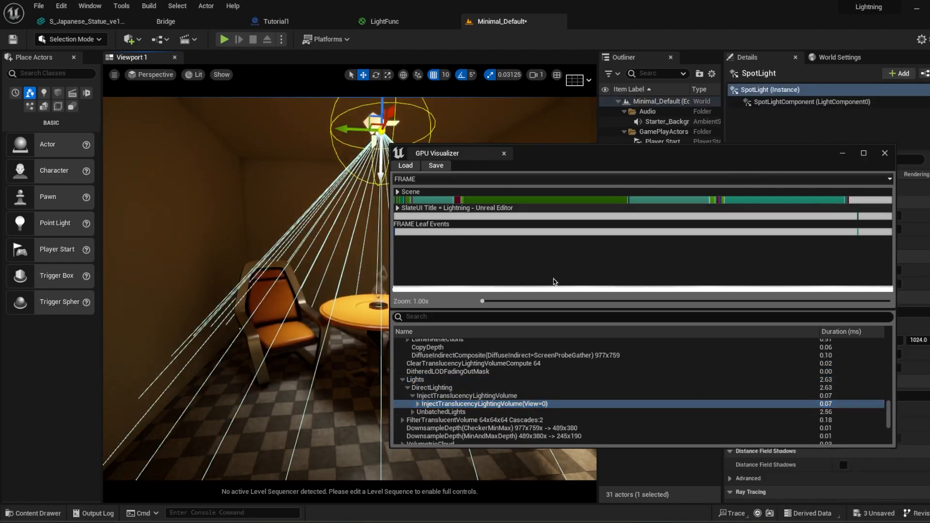
key("ctrl+z")
left_click(885, 154)
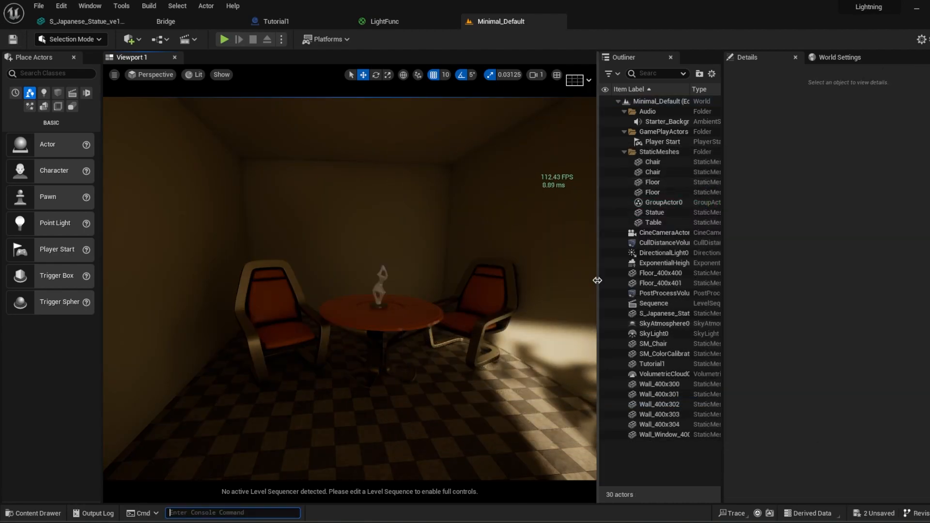
Step: Delete DirectionalLight0 and run the Profile GPU console command again
left_click(665, 254)
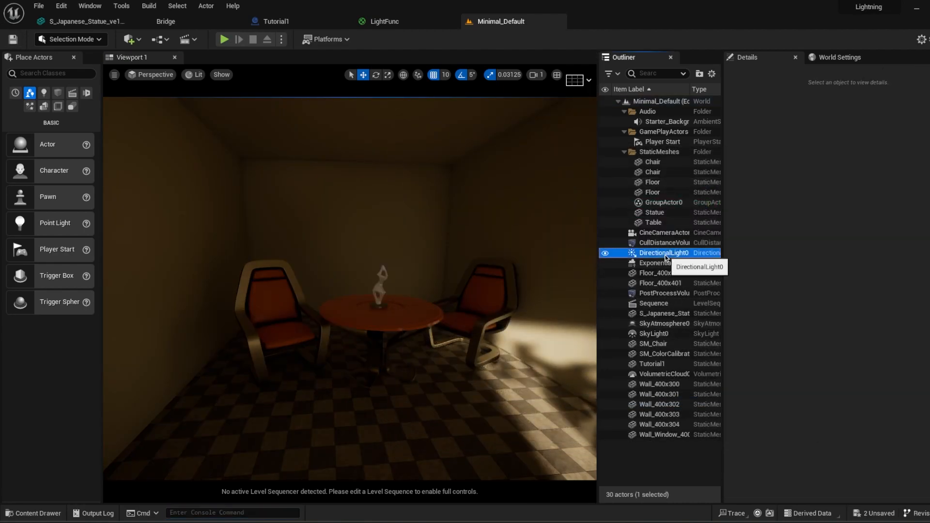
key("Delete")
left_click(185, 512)
type("P")
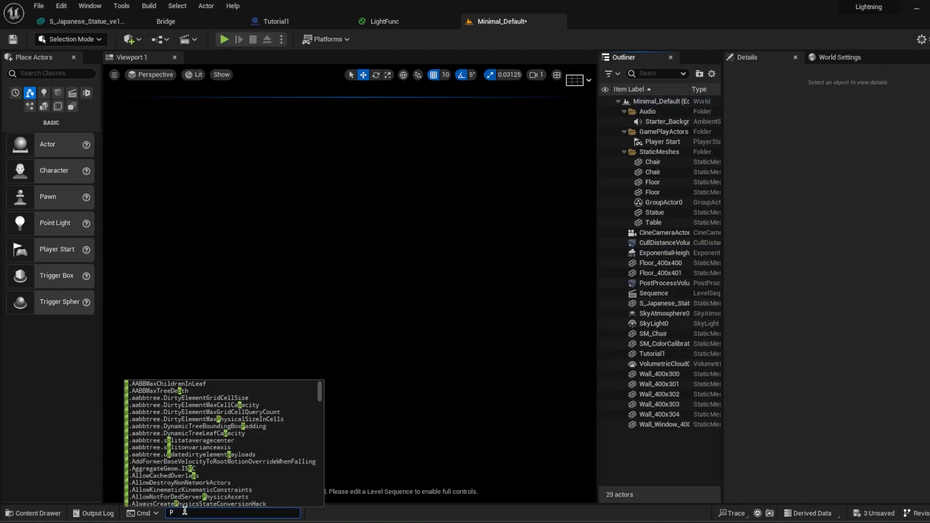
type("rofile GPU")
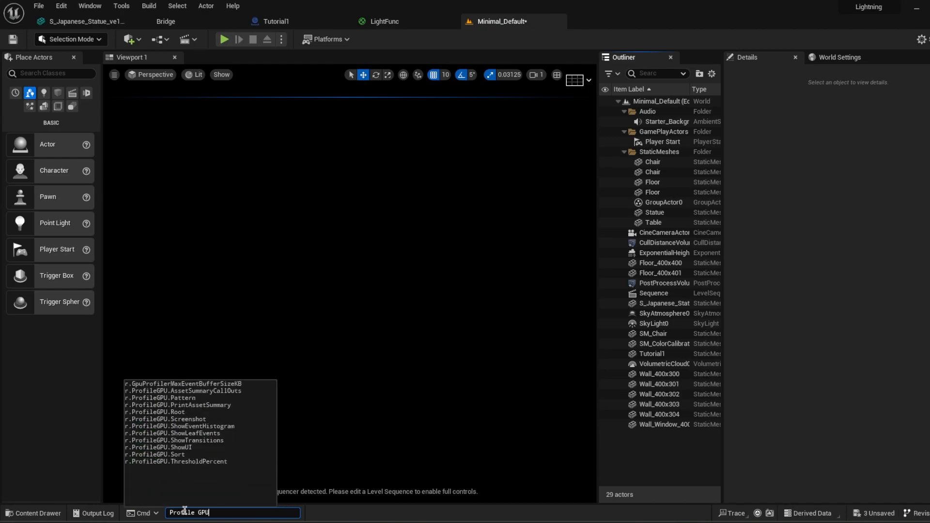
key("Return")
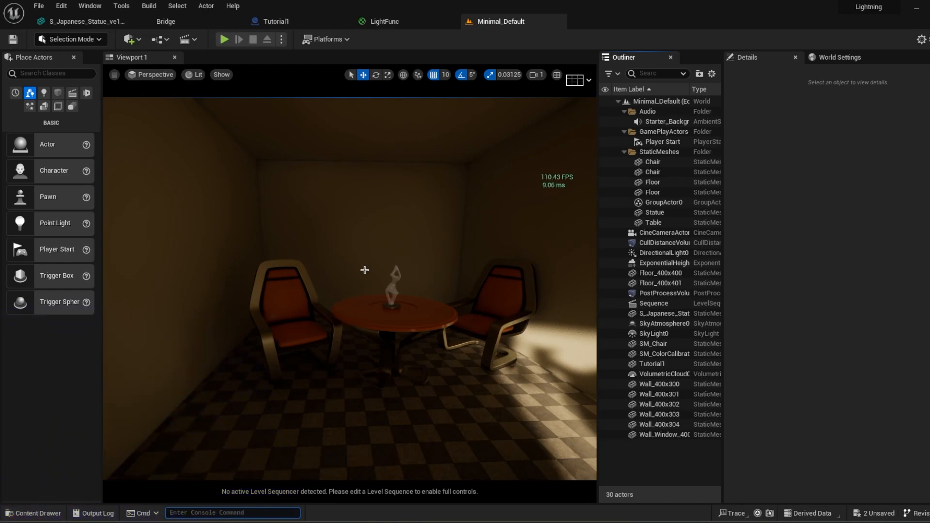
Step: Look up the Texture Streaming option in the project settings and read its description
left_click(39, 6)
mouse_move(58, 10)
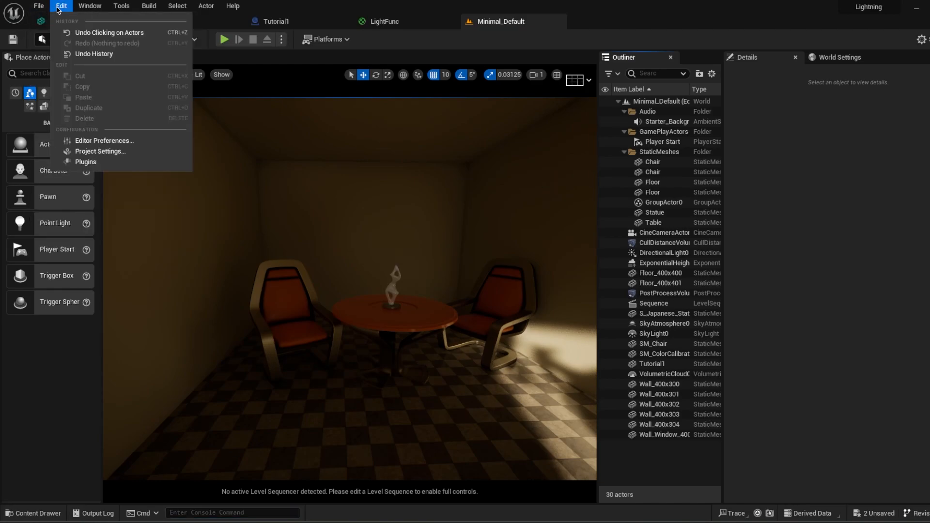
left_click(89, 150)
left_click(436, 108)
type("texture st")
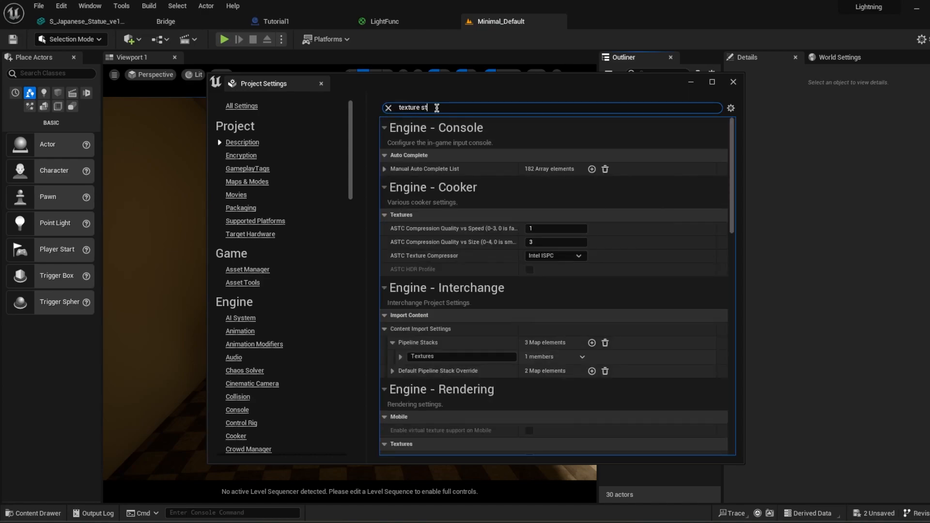
type("re")
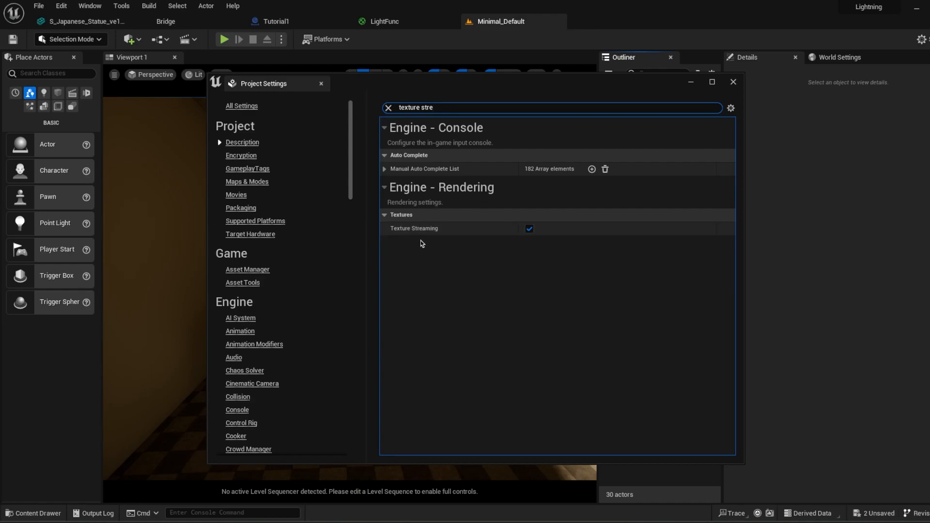
mouse_move(419, 232)
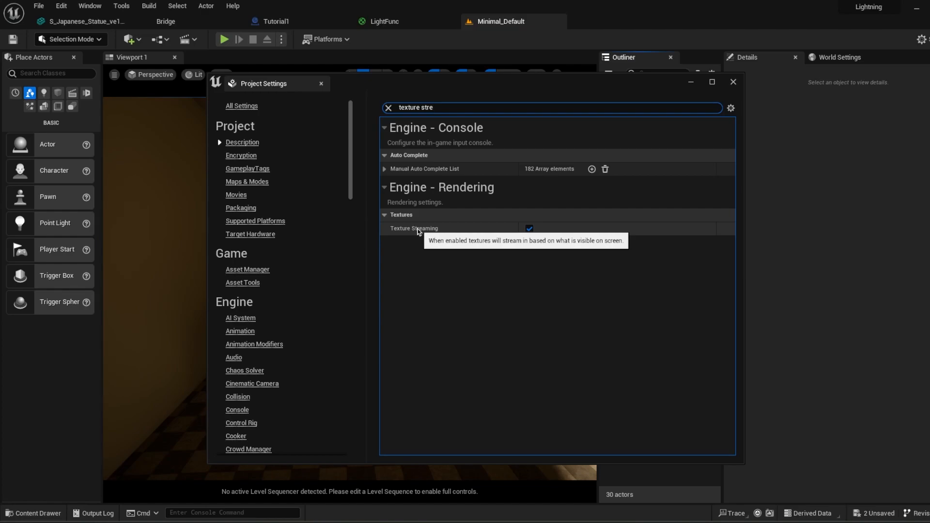
left_click(732, 82)
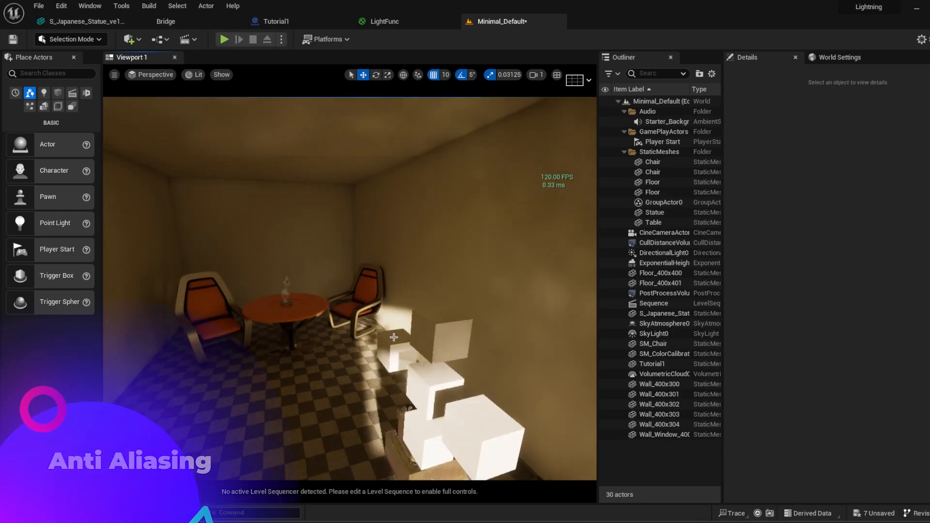
Step: Set the project's default Anti-Aliasing Method to Temporal Super-Resolution (TSR) and view the room with it
scroll(394, 337, "down", 4)
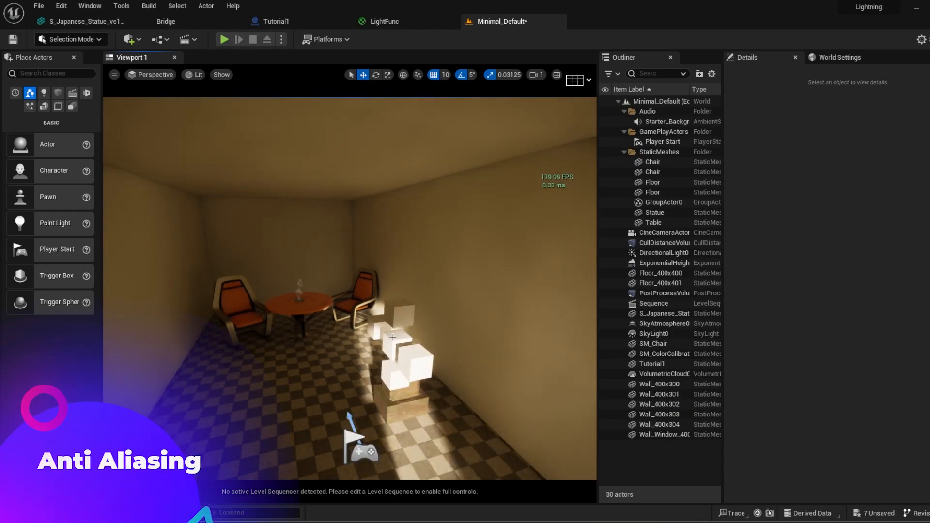
right_click_drag(394, 337, 392, 337)
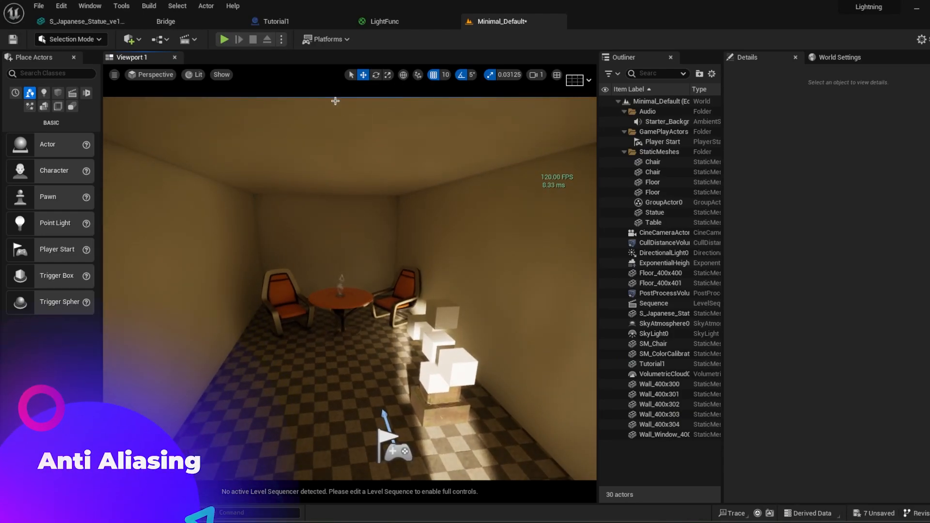
left_click(61, 6)
left_click(100, 151)
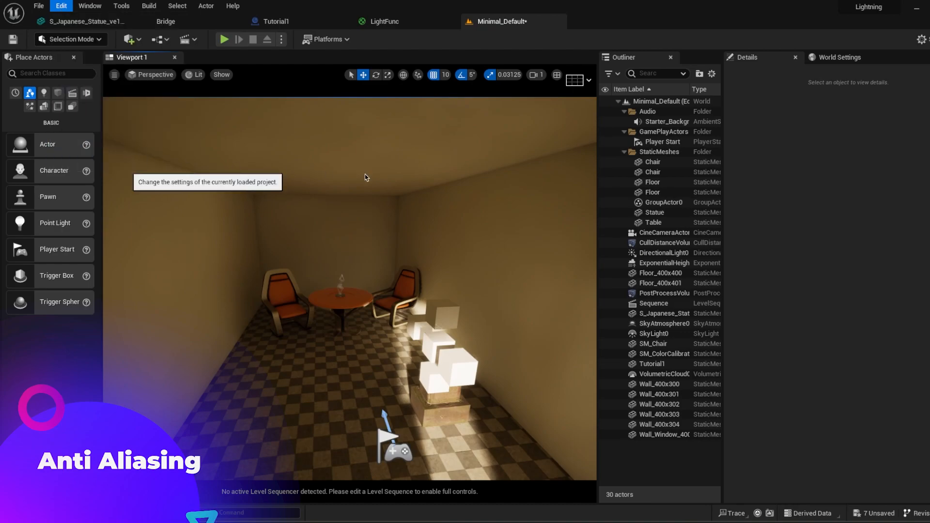
type("anti al")
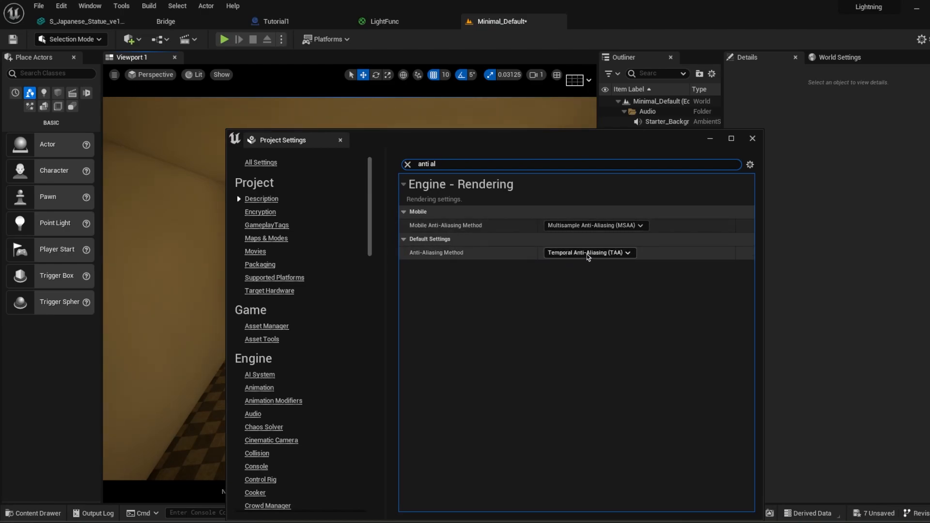
left_click(570, 254)
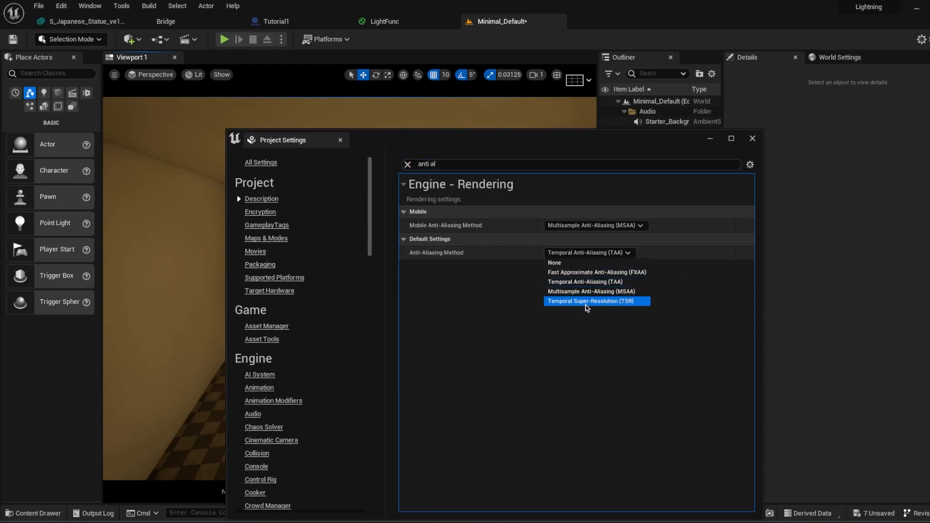
left_click(630, 303)
left_click(712, 140)
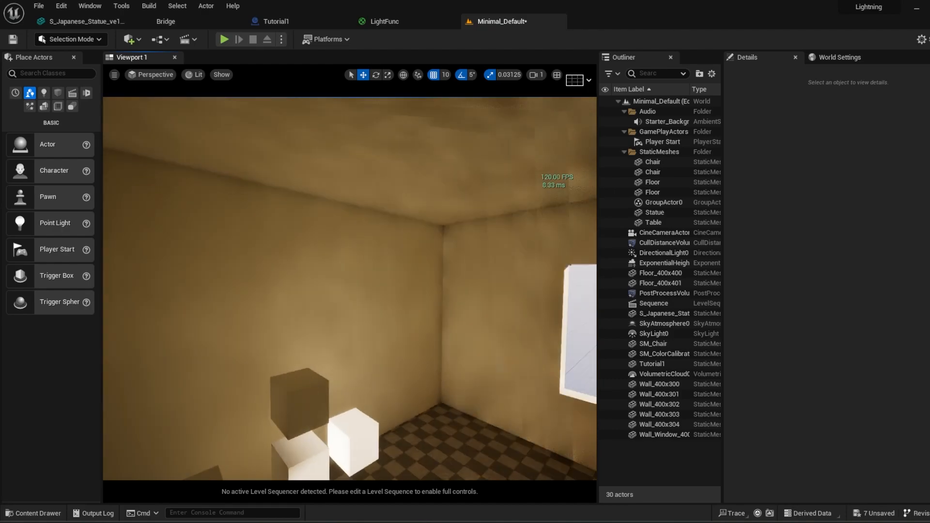
right_click_drag(349, 289, 325, 290)
mouse_move(524, 417)
right_mouse_down()
mouse_move(531, 399)
mouse_move(524, 383)
mouse_move(523, 417)
right_mouse_up()
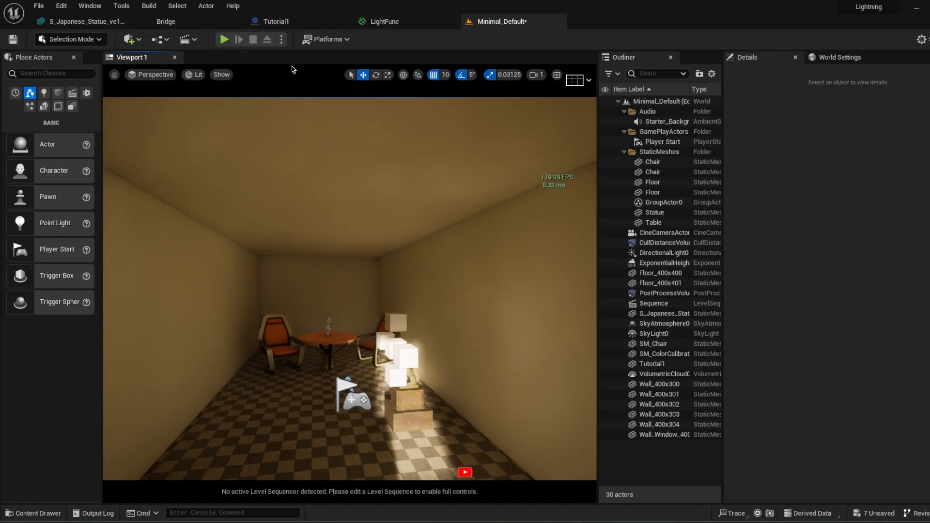
Step: Set the project's default Anti-Aliasing Method to Temporal Anti-Aliasing (TAA) and close the project settings
left_click(61, 5)
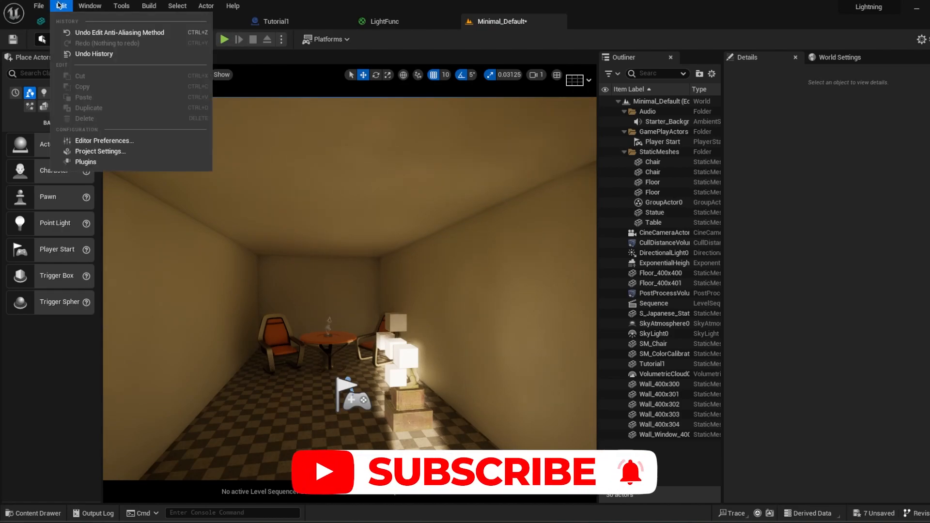
left_click(99, 151)
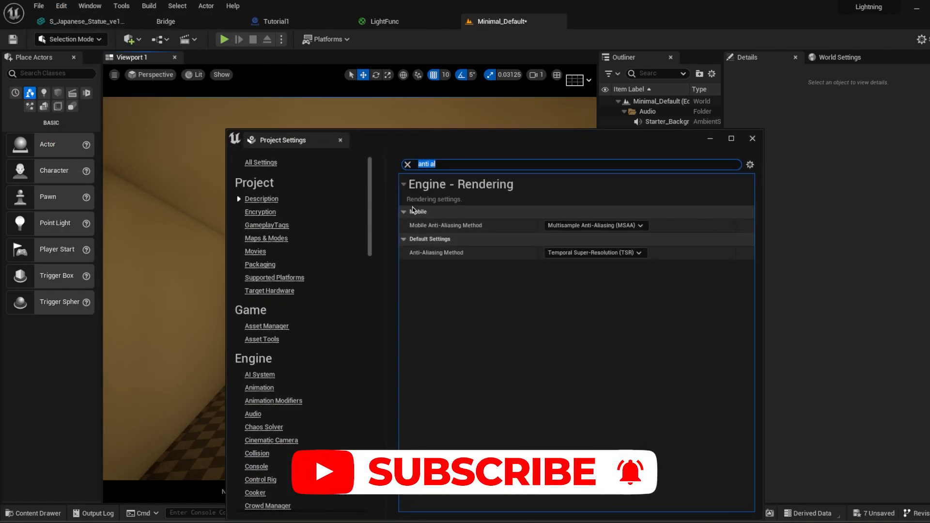
left_click(574, 252)
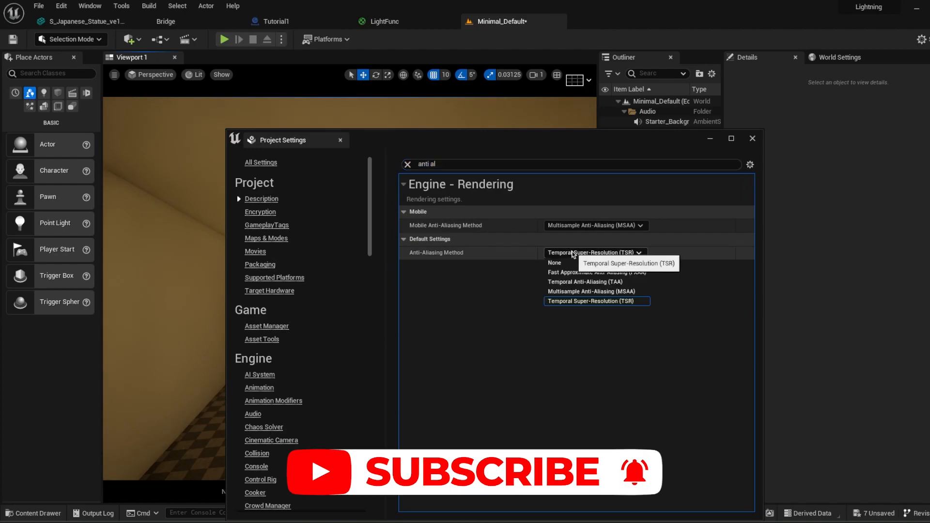
left_click(580, 282)
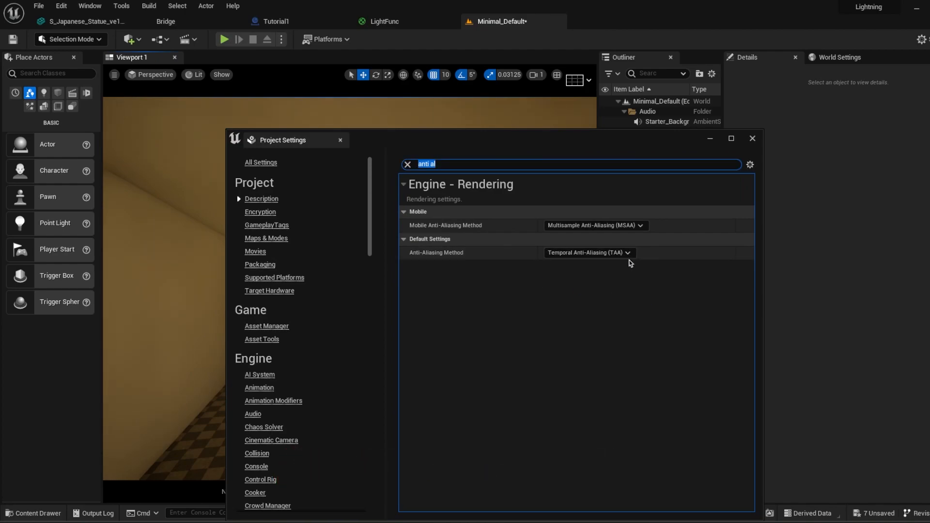
left_click(752, 139)
Step: Examine the StarterMap level's open two-storey building and its surroundings from several viewpoints
key("w")
right_click_drag(548, 239, 312, 216)
key("s")
key("d")
key("w")
key("w")
mouse_move(310, 307)
right_mouse_down()
mouse_move(440, 295)
mouse_move(305, 311)
right_mouse_up()
key("w")
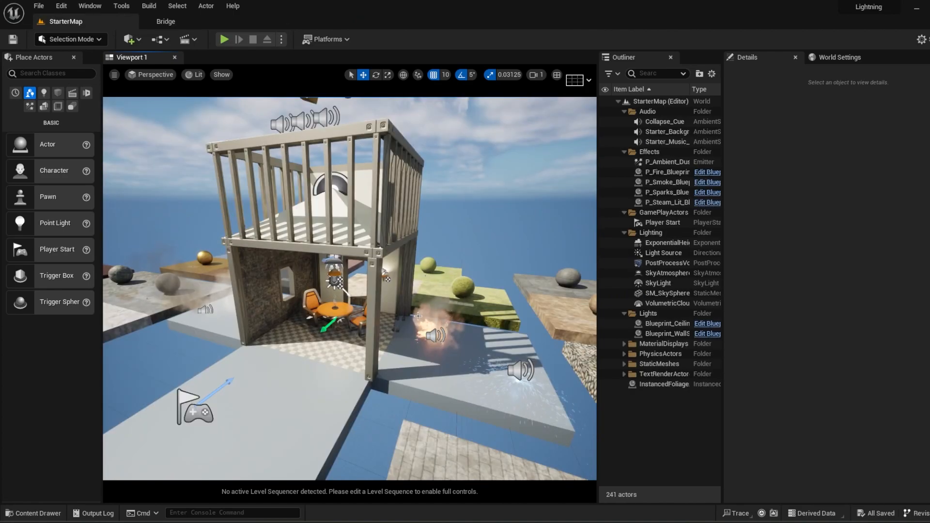